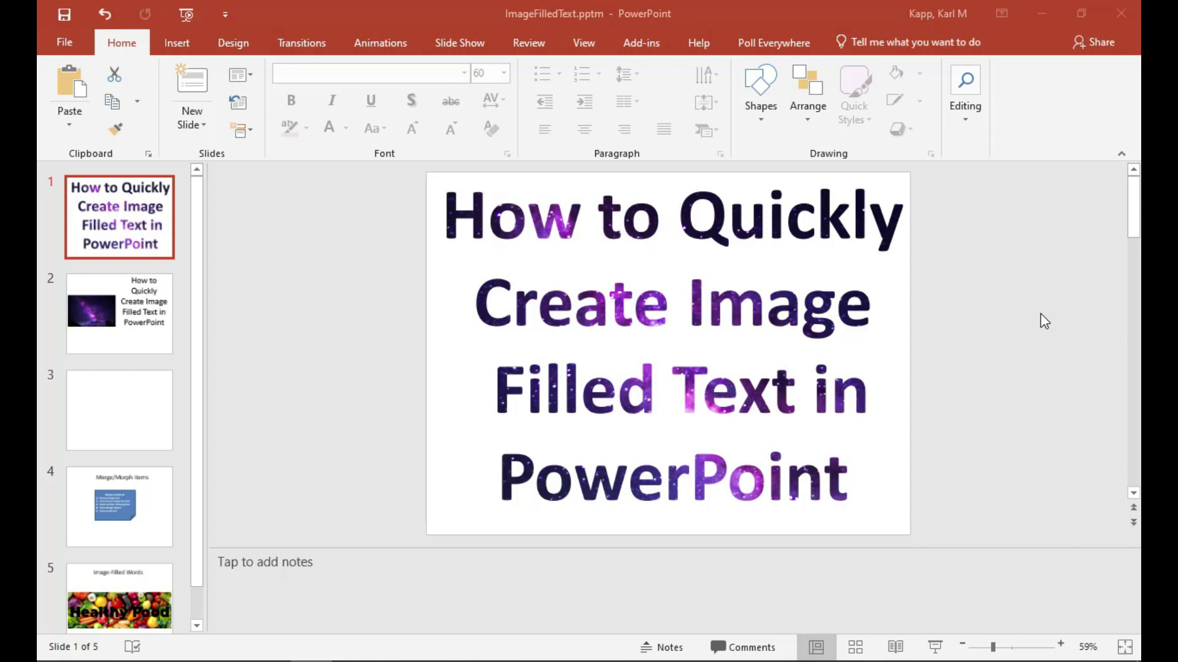
- Copy slide 2's galaxy picture onto blank slide 3 and stretch it to cover the whole slide
click(122, 317)
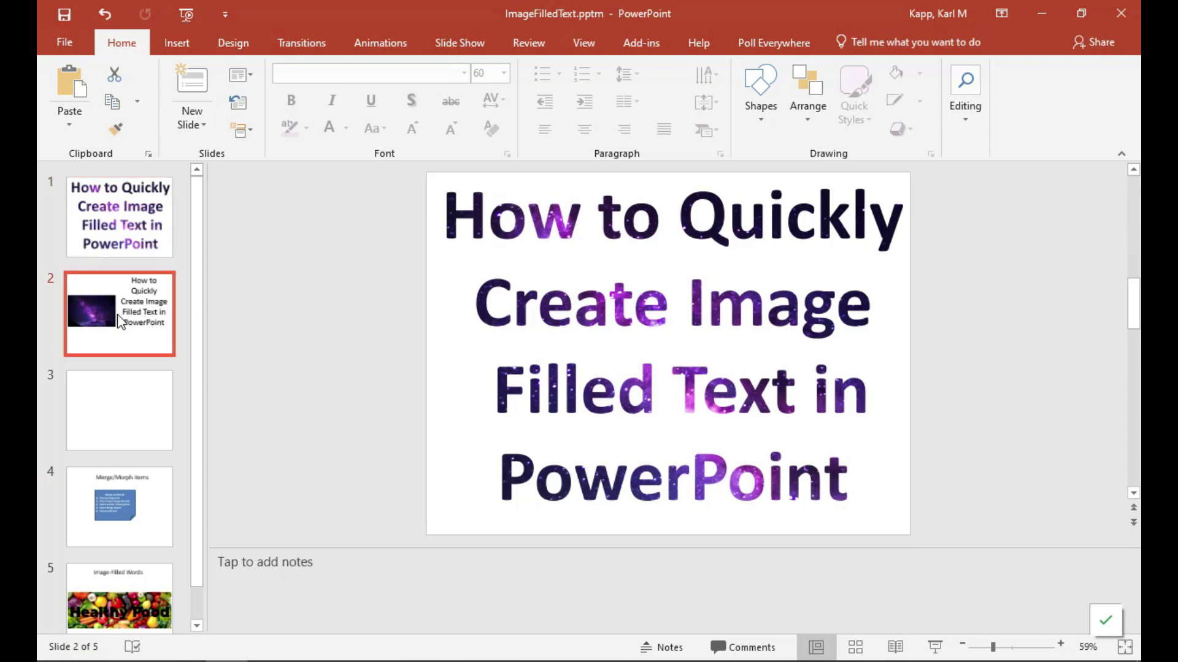
click(493, 315)
key(ctrl+c)
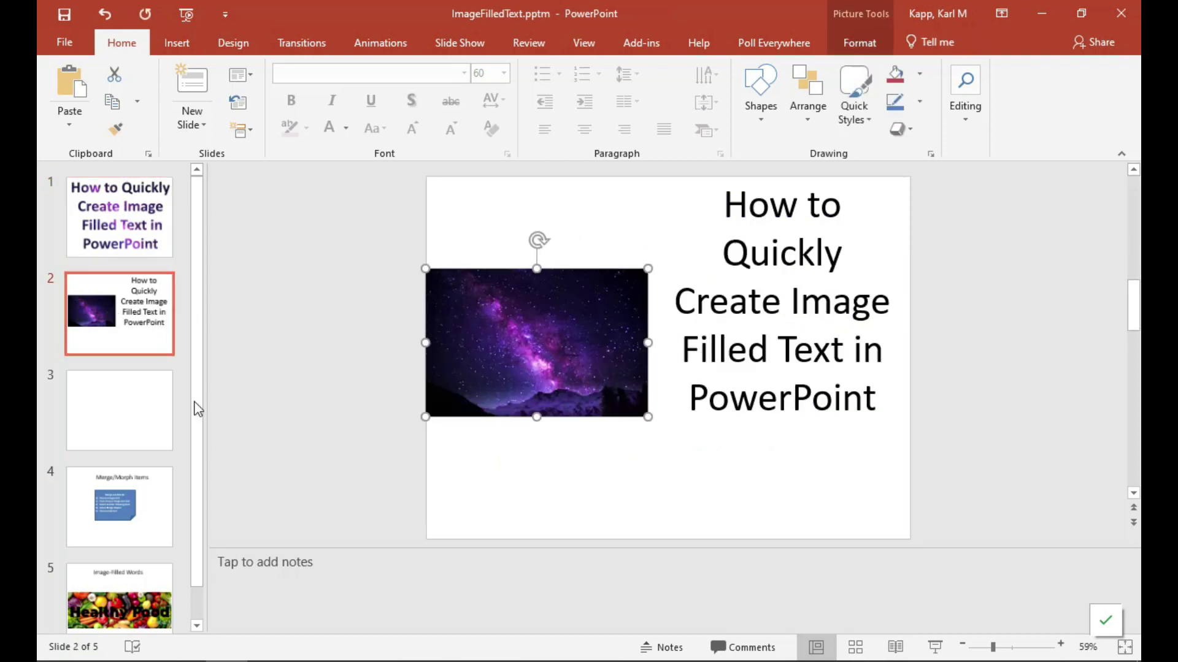
click(149, 408)
key(ctrl+v)
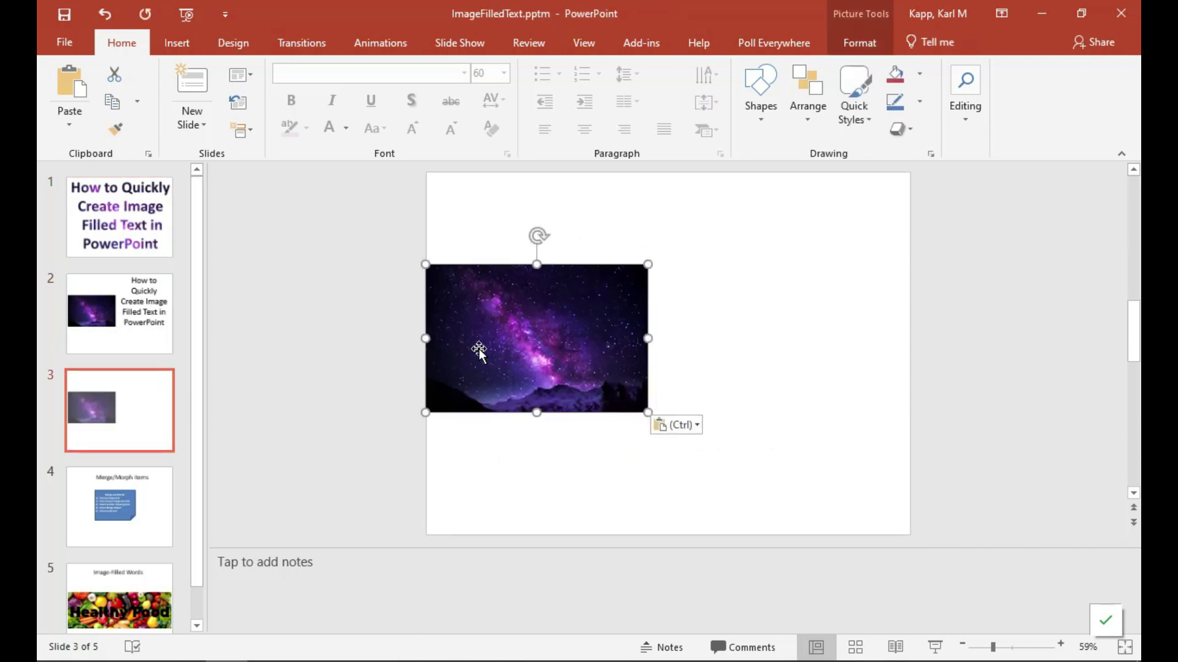
drag(478, 349, 480, 262)
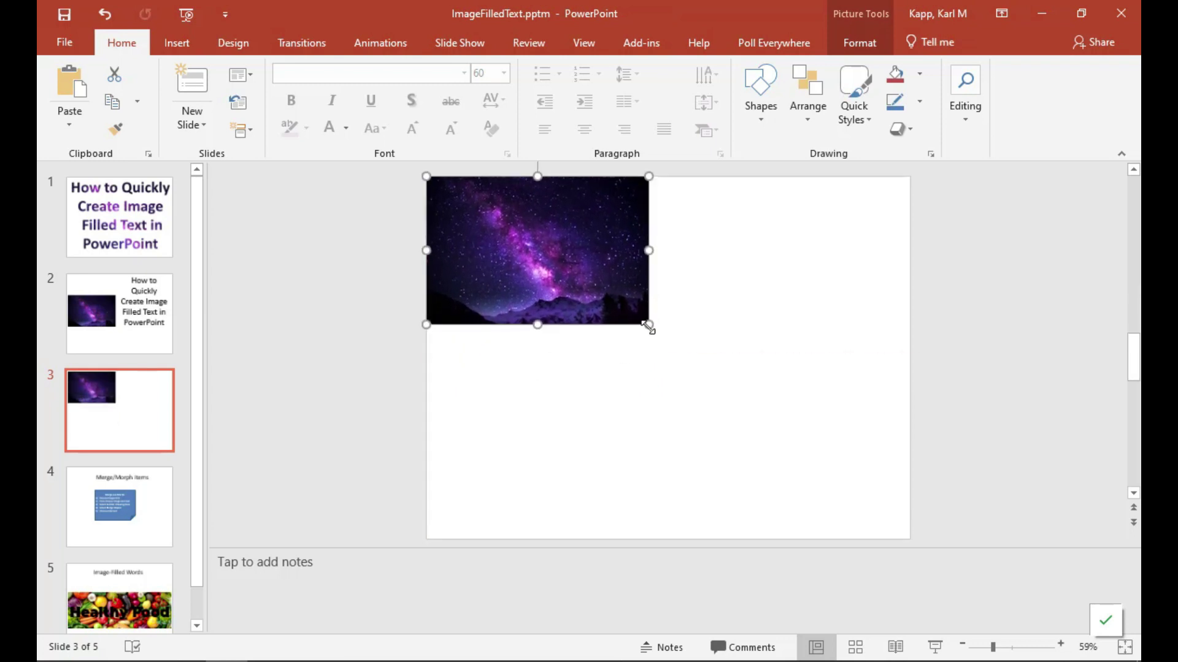
drag(648, 324, 846, 533)
- Copy slide 2's title text box onto slide 3 and centre it over the galaxy picture
click(92, 313)
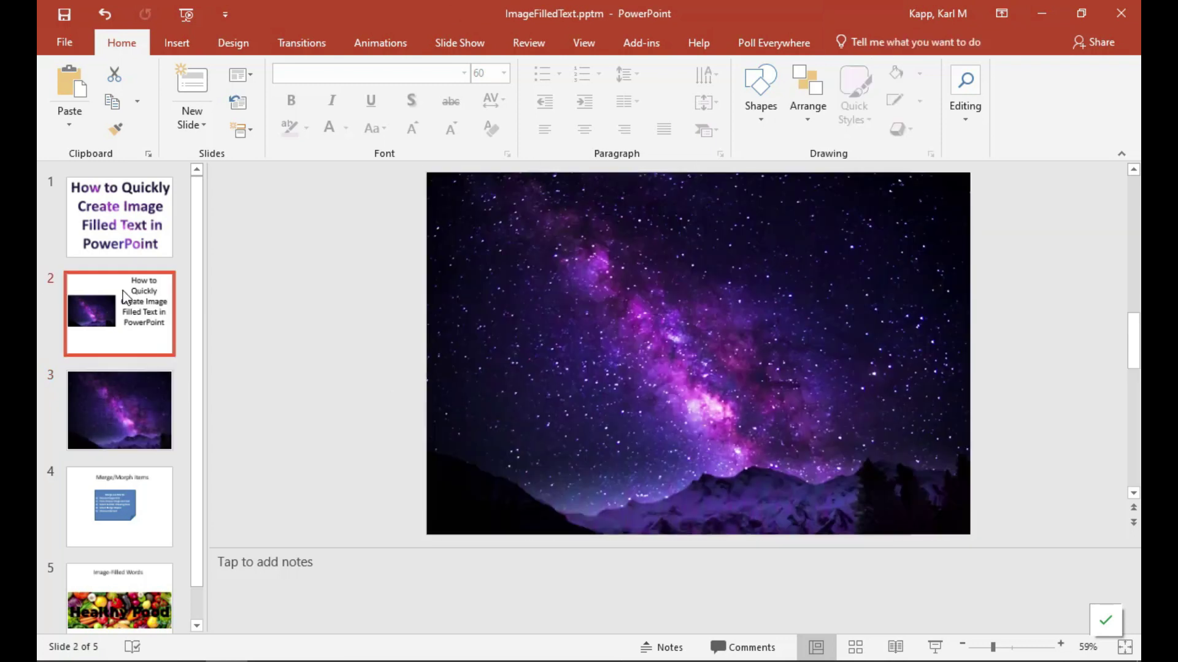
click(791, 348)
click(664, 230)
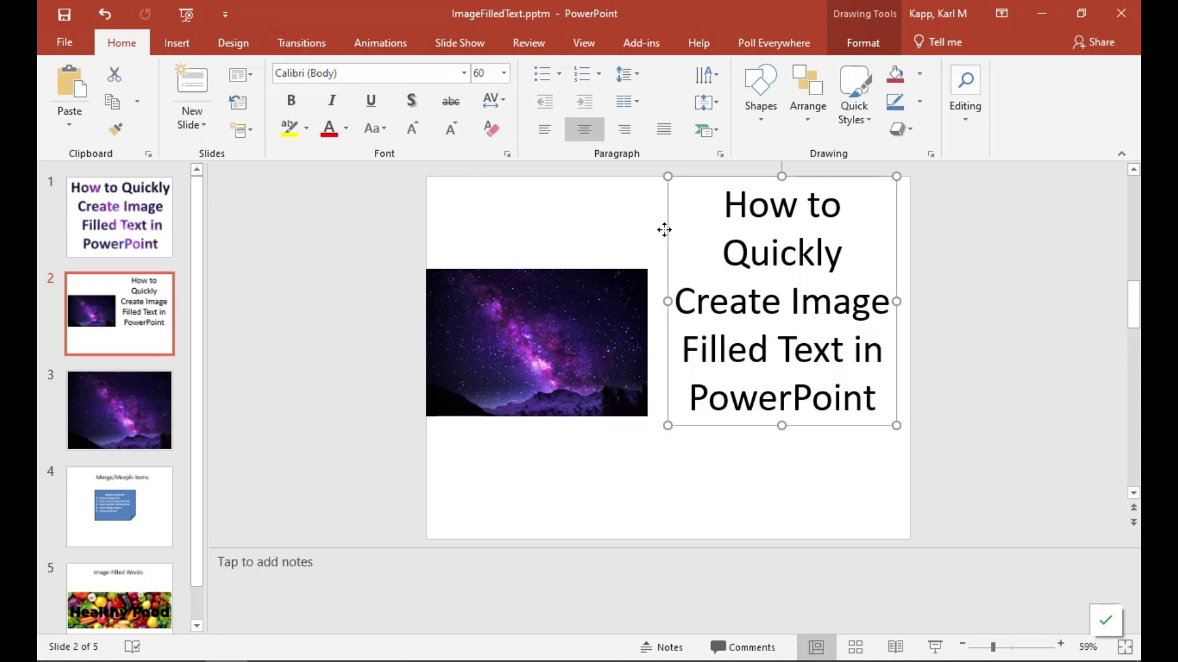
click(164, 395)
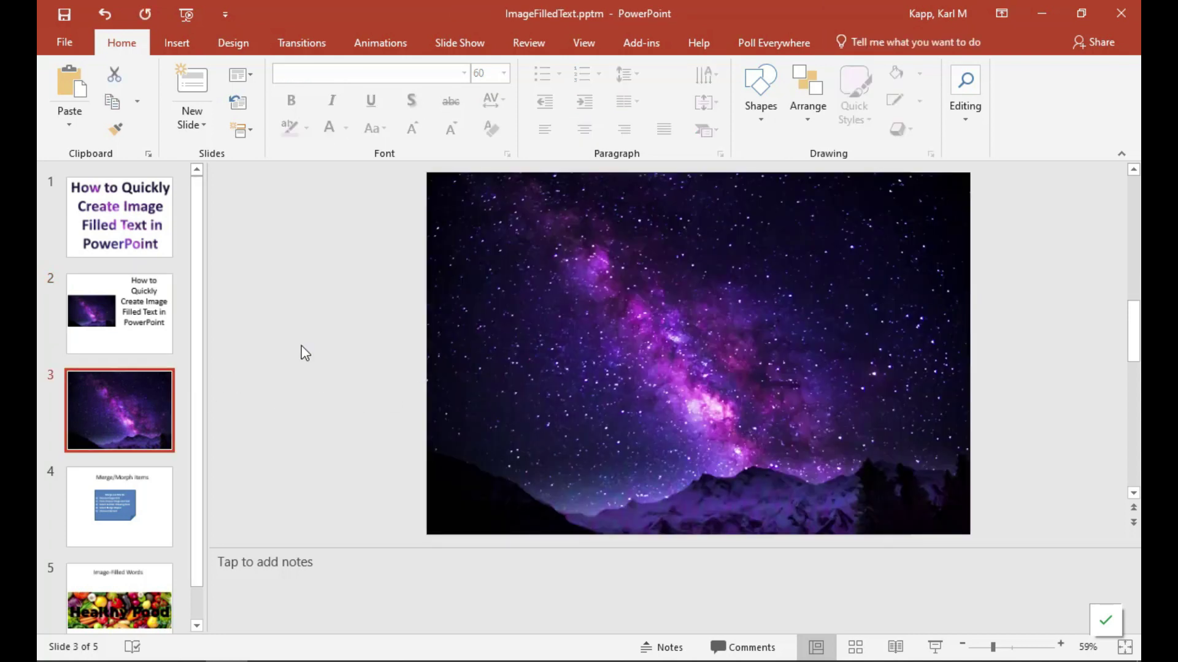
key(ctrl+v)
drag(665, 231, 575, 293)
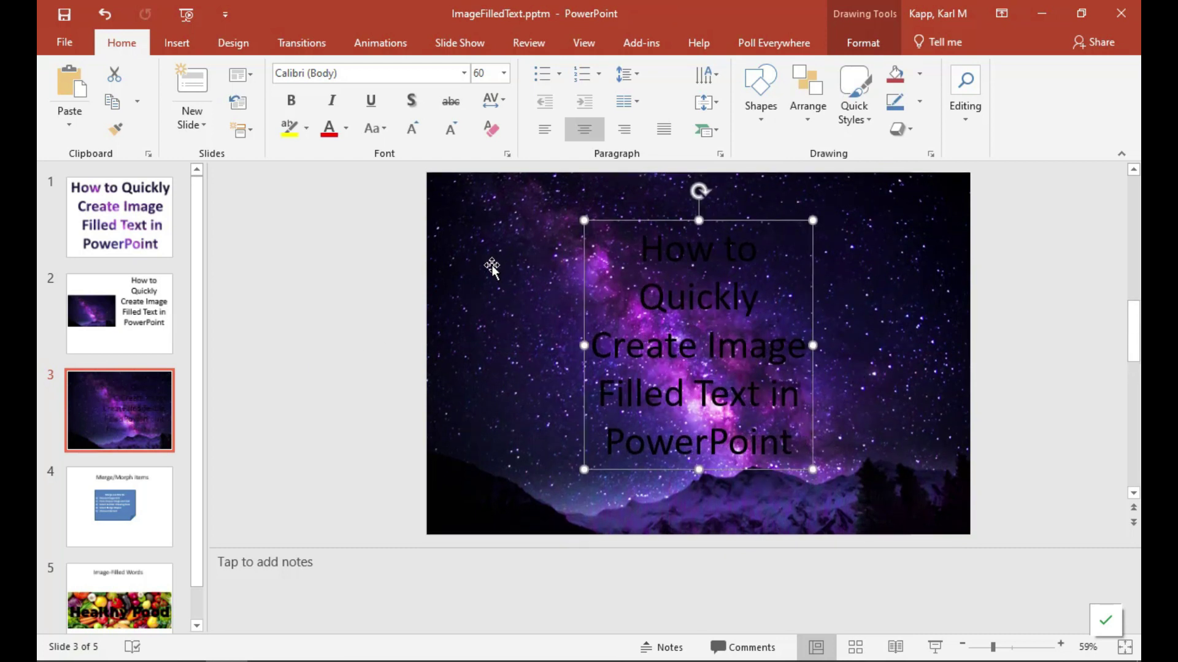
- Select the galaxy picture first, then add the title text box to the selection
click(310, 269)
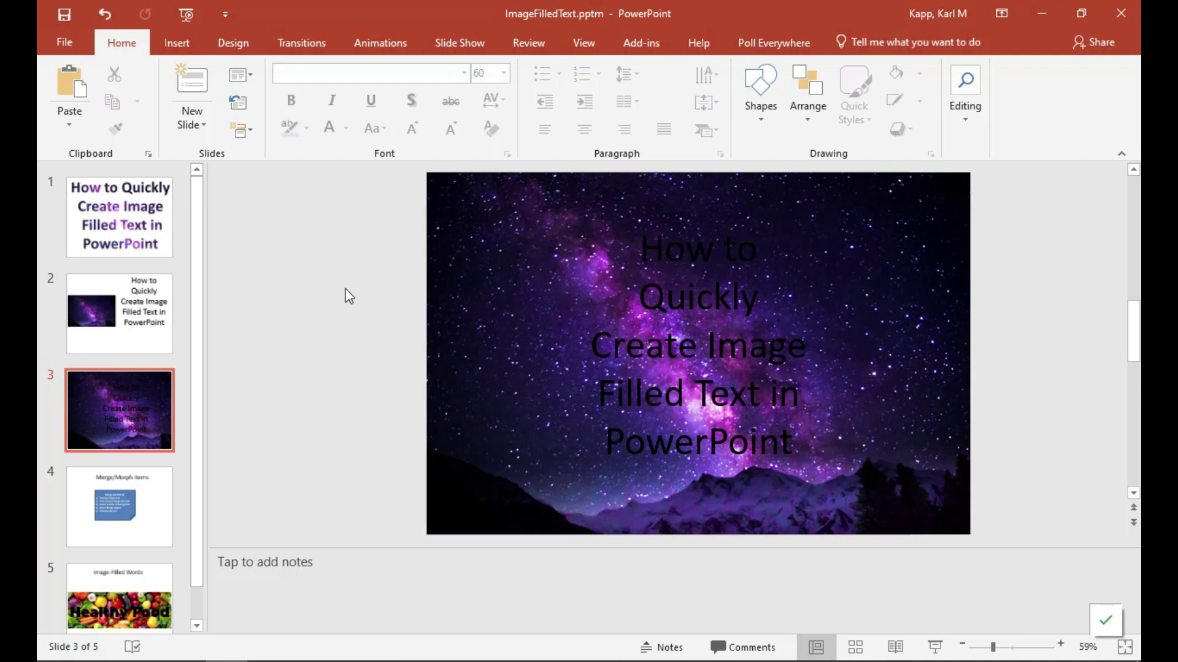
click(467, 281)
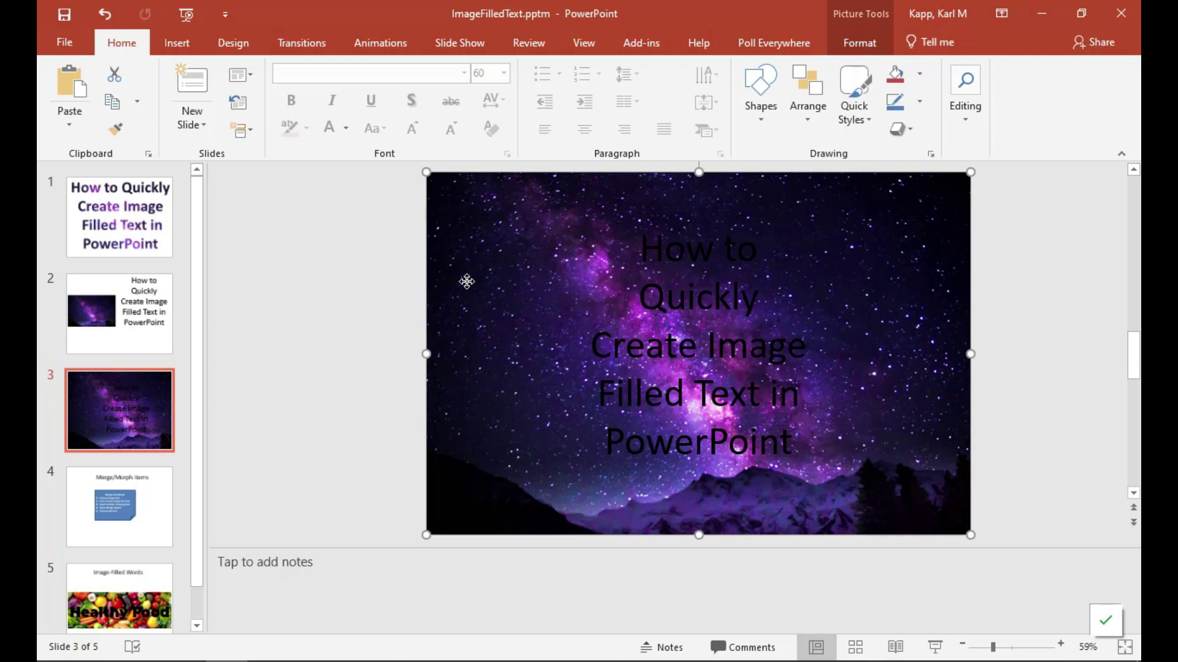
click(651, 324)
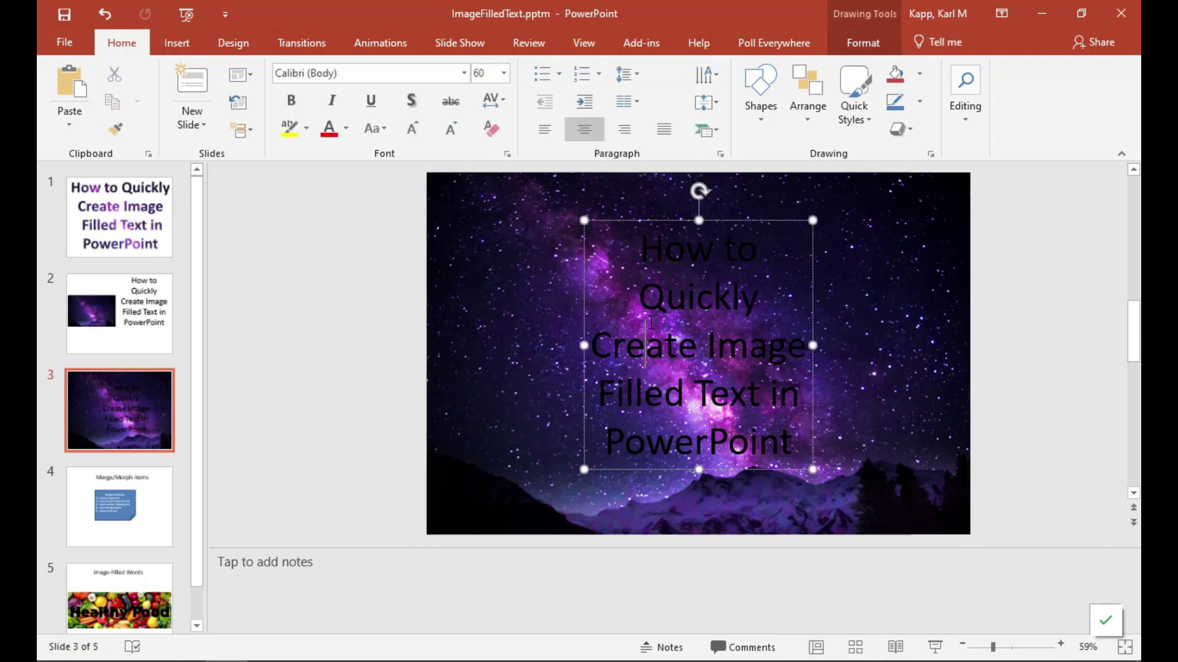
click(455, 297)
click(625, 344)
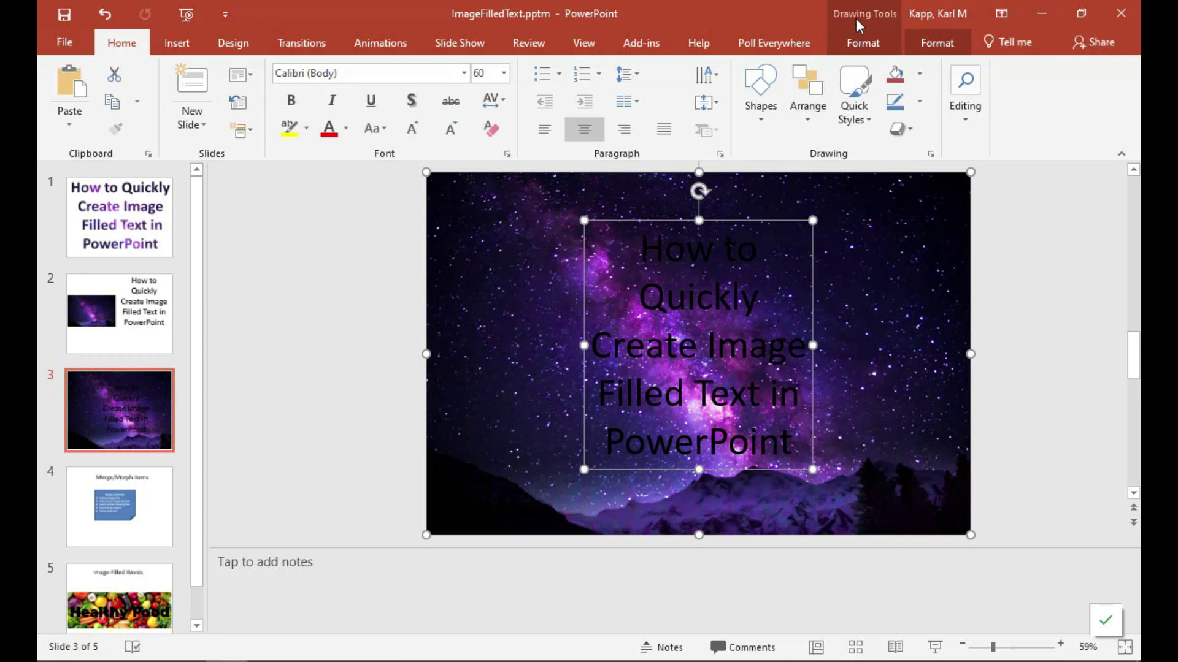
- Apply Merge Shapes Intersect to the picture and title to make galaxy-filled lettering
click(858, 43)
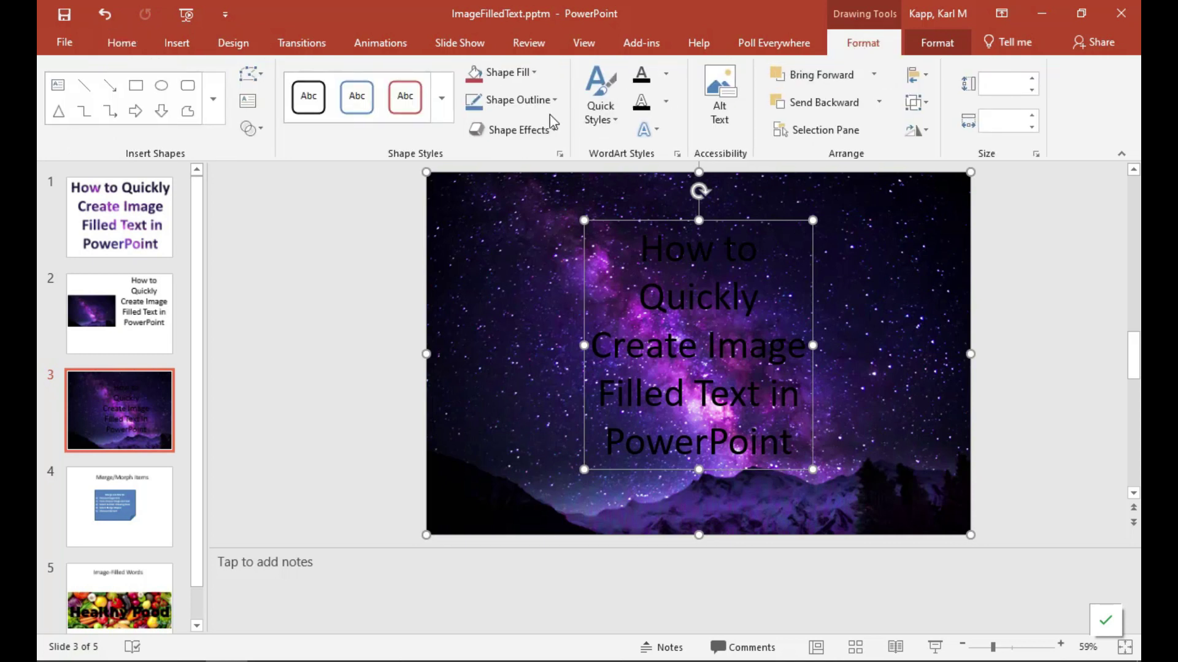
click(256, 134)
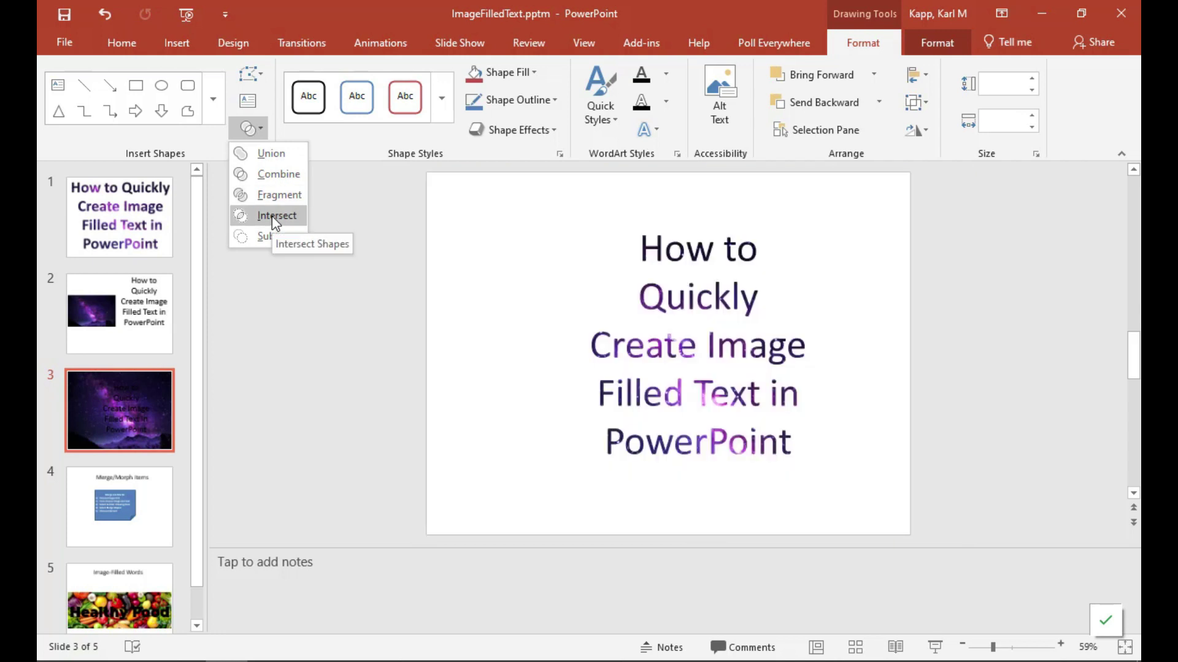
click(277, 215)
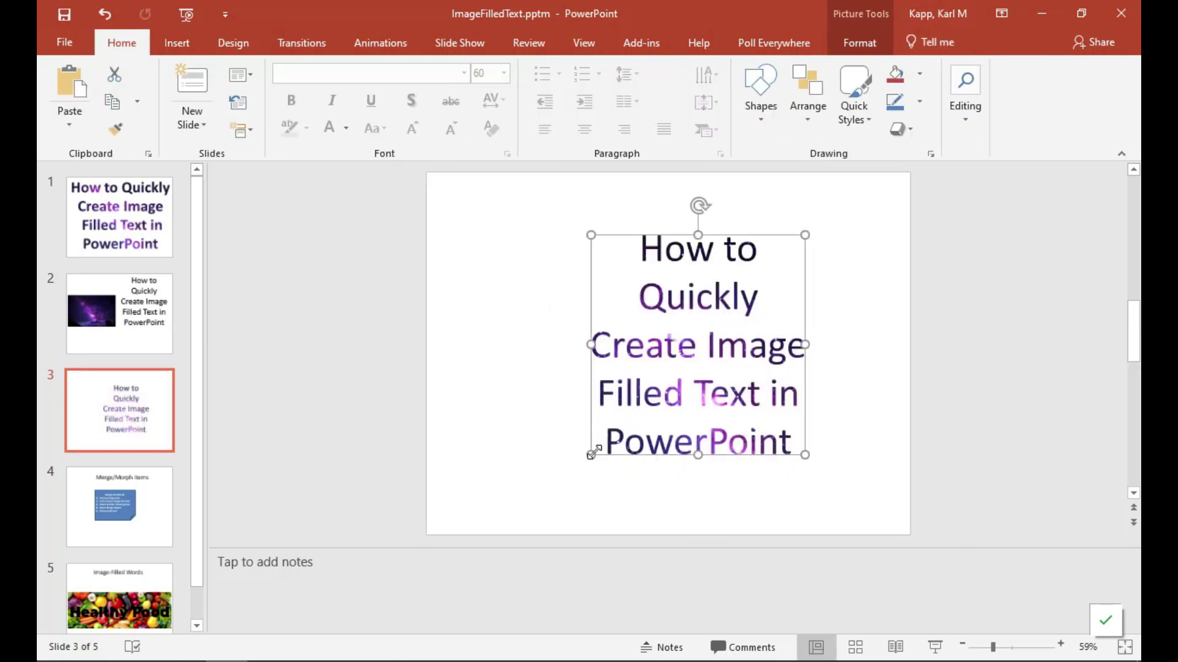
- Enlarge and reposition the galaxy-filled text so it fills most of the slide
drag(588, 456, 447, 528)
drag(550, 428, 596, 363)
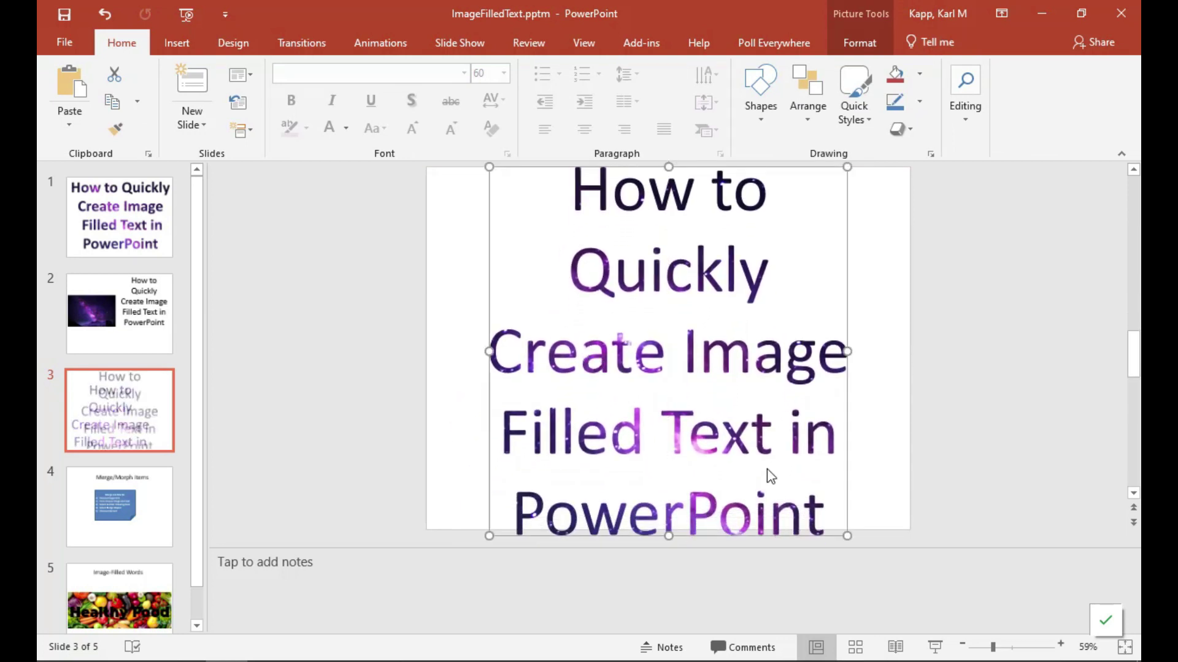
drag(846, 534, 829, 501)
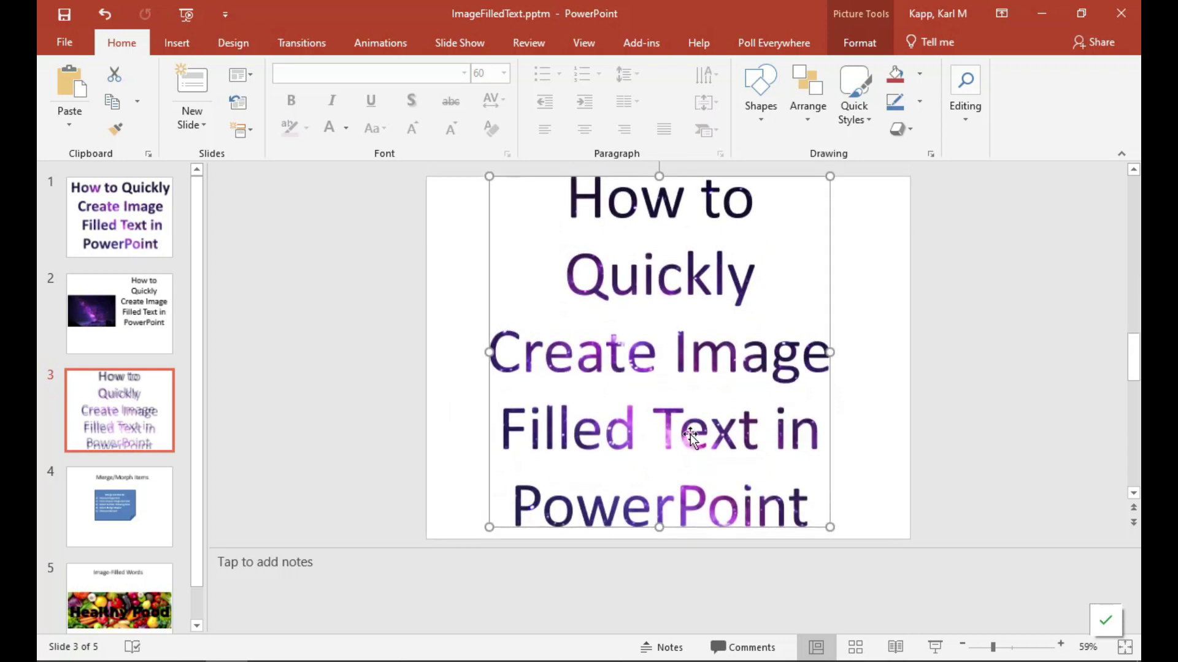
- Nudge the galaxy-filled text slightly left, then switch to slide 4, 'Merge/Morph Items'
click(662, 402)
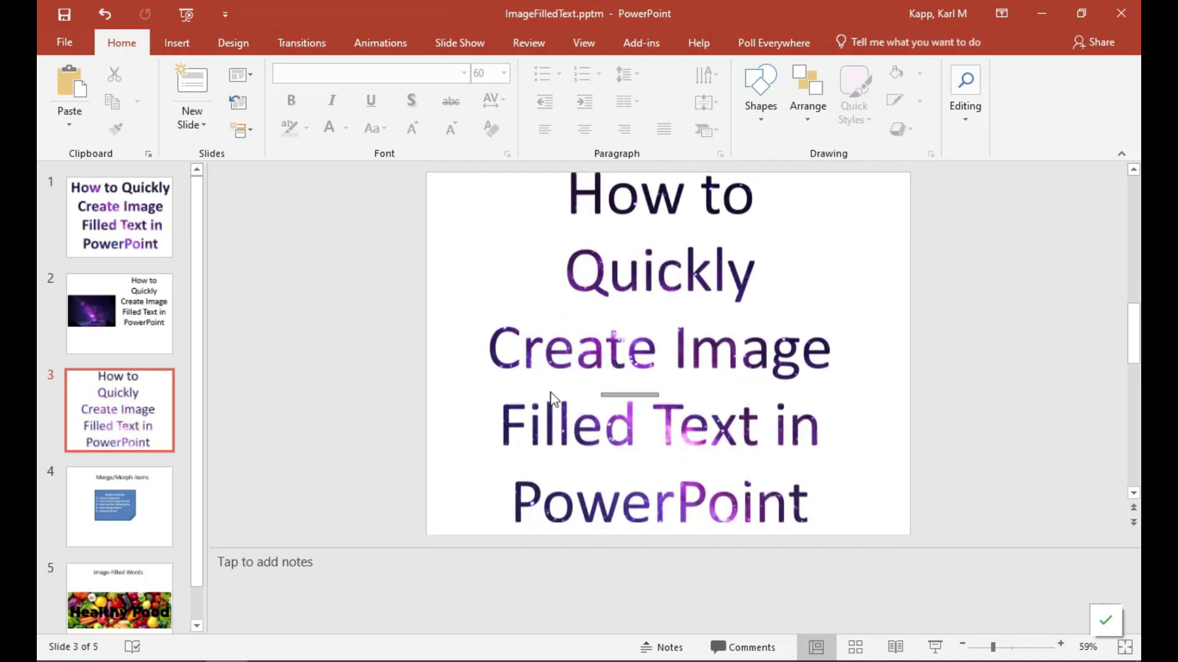
double_click(547, 350)
mouse_move(547, 350)
mouse_down()
mouse_move(294, 328)
mouse_move(854, 349)
mouse_move(260, 327)
mouse_move(525, 341)
mouse_up()
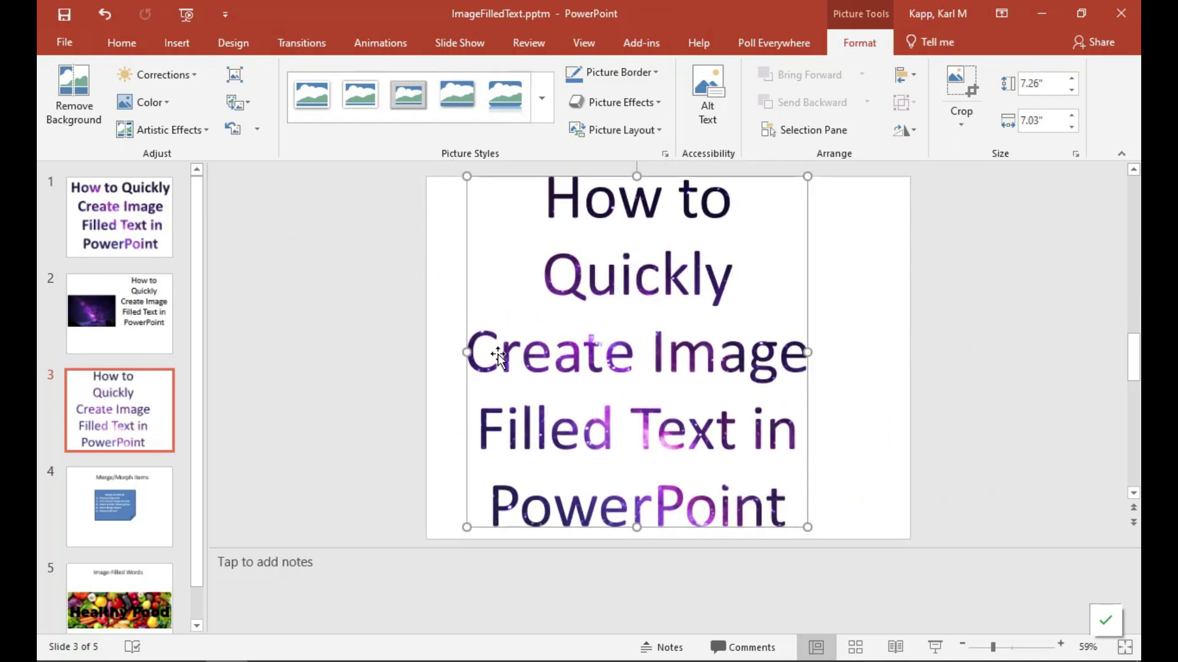
click(123, 509)
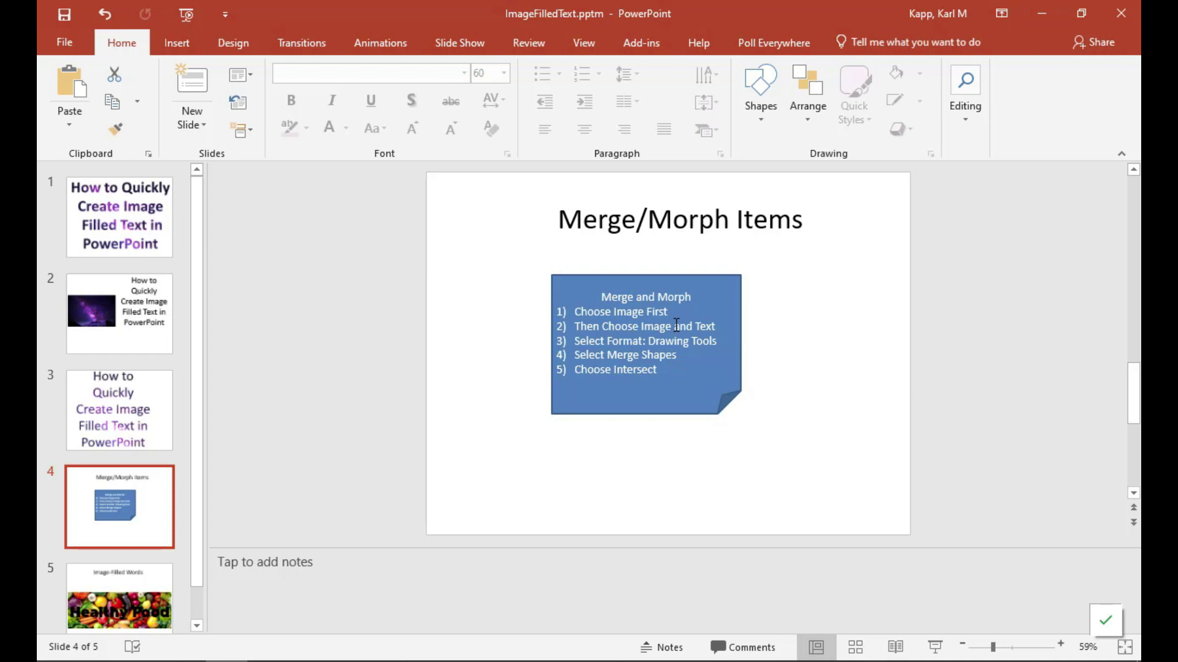
- Go to slide 5, 'Image-Filled Words', with Healthy Food over the vegetable picture
click(148, 566)
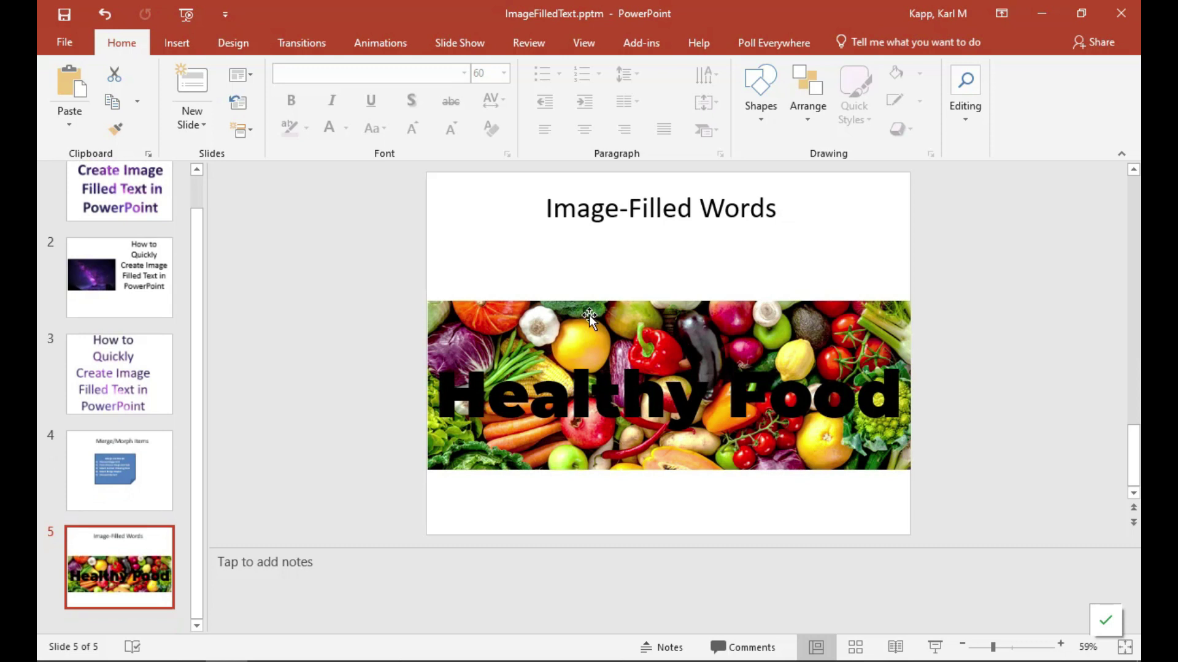
- Select the vegetable picture with the Healthy Food text and apply Merge Shapes Union
mouse_move(590, 314)
mouse_down()
mouse_move(557, 250)
mouse_move(374, 218)
mouse_move(615, 330)
mouse_move(577, 331)
mouse_move(607, 316)
mouse_move(588, 315)
mouse_up()
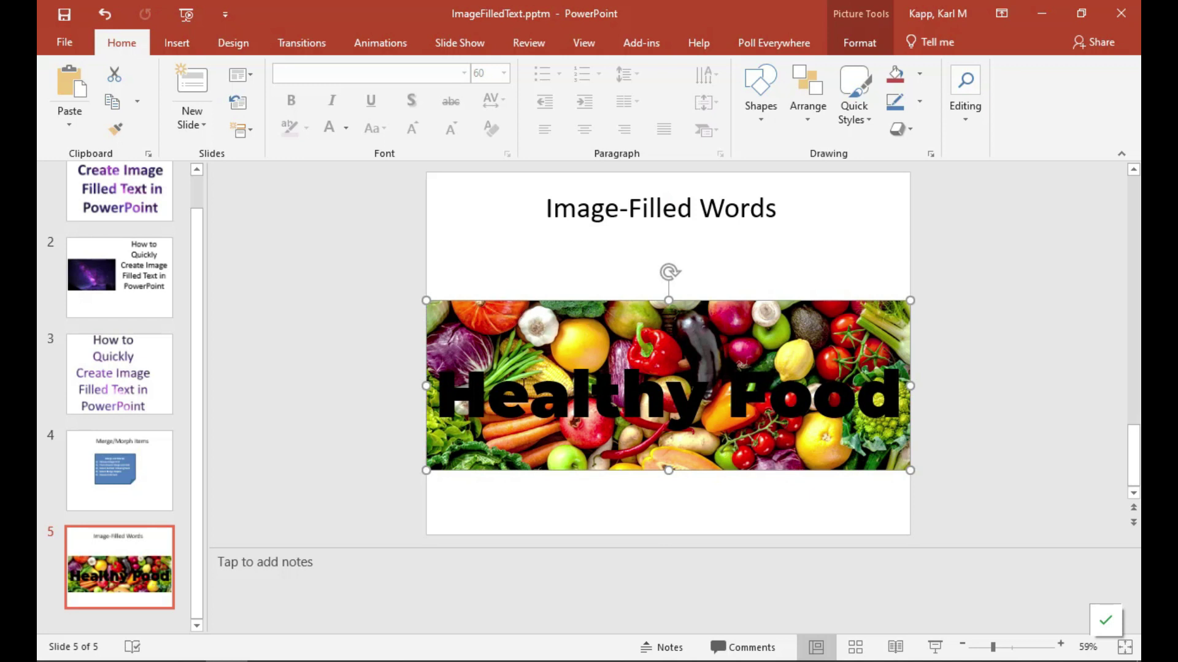
click(522, 386)
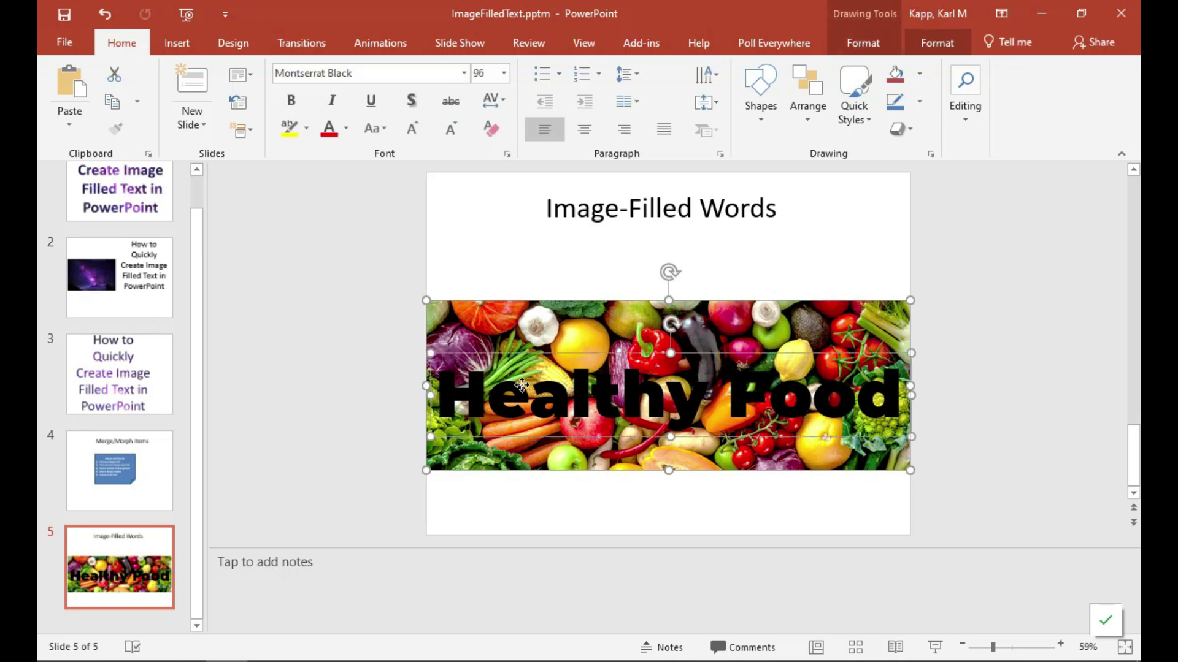
click(864, 43)
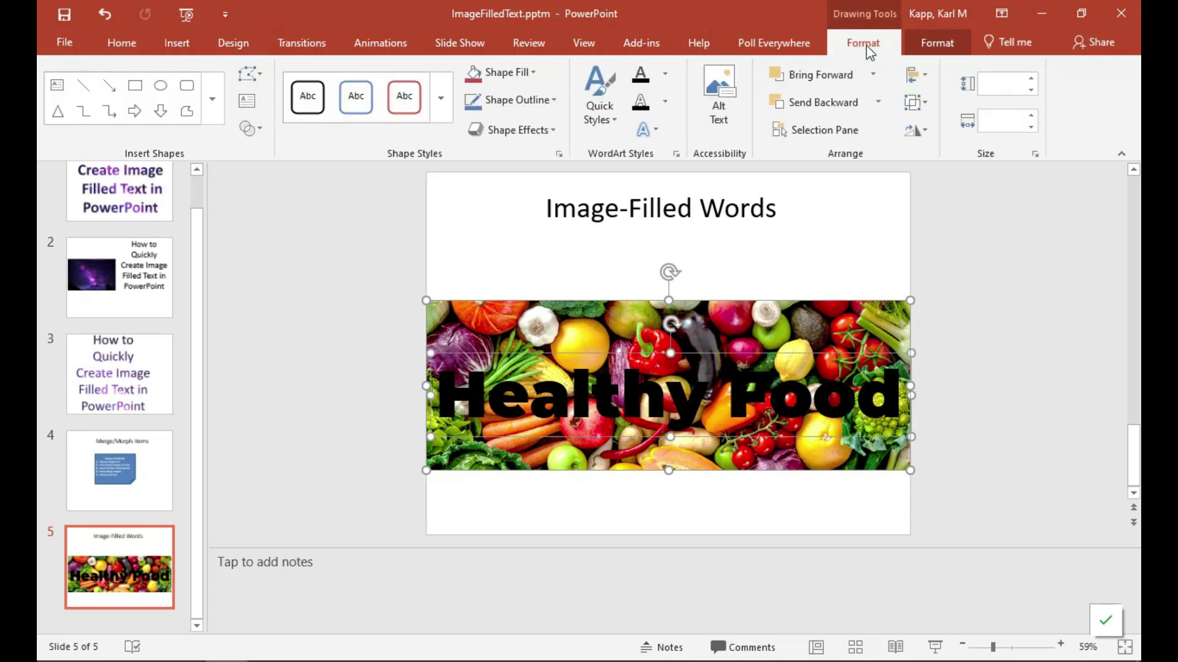
click(253, 130)
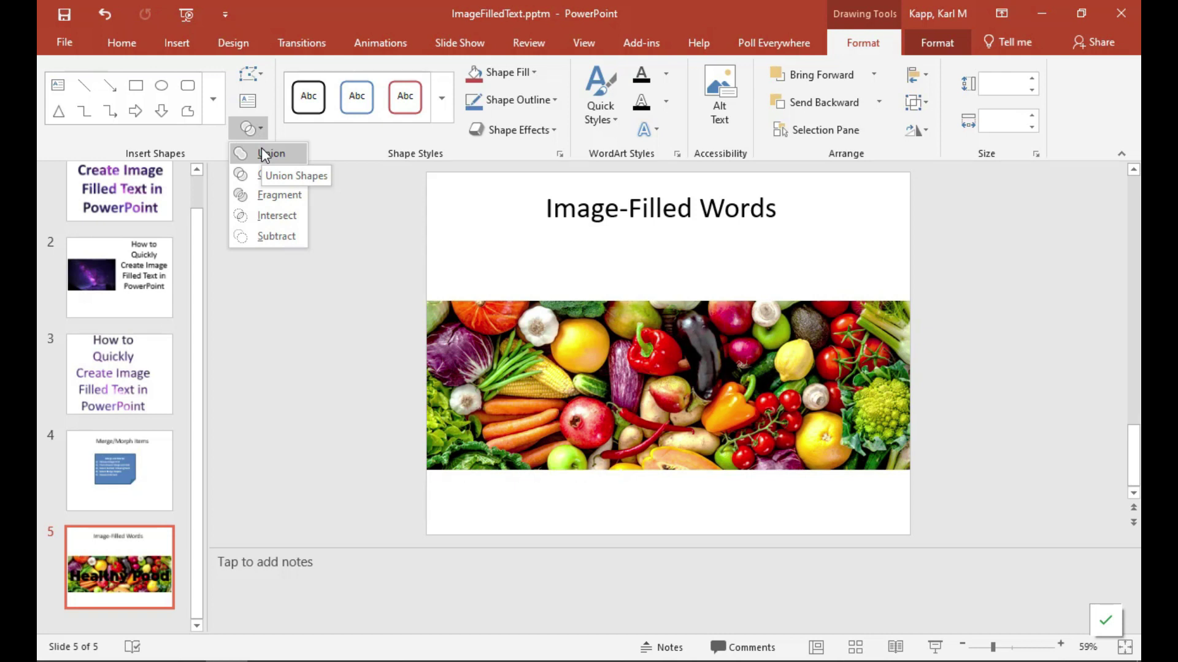
click(262, 153)
mouse_move(787, 413)
mouse_down()
mouse_move(570, 361)
mouse_move(678, 350)
mouse_move(787, 413)
mouse_up()
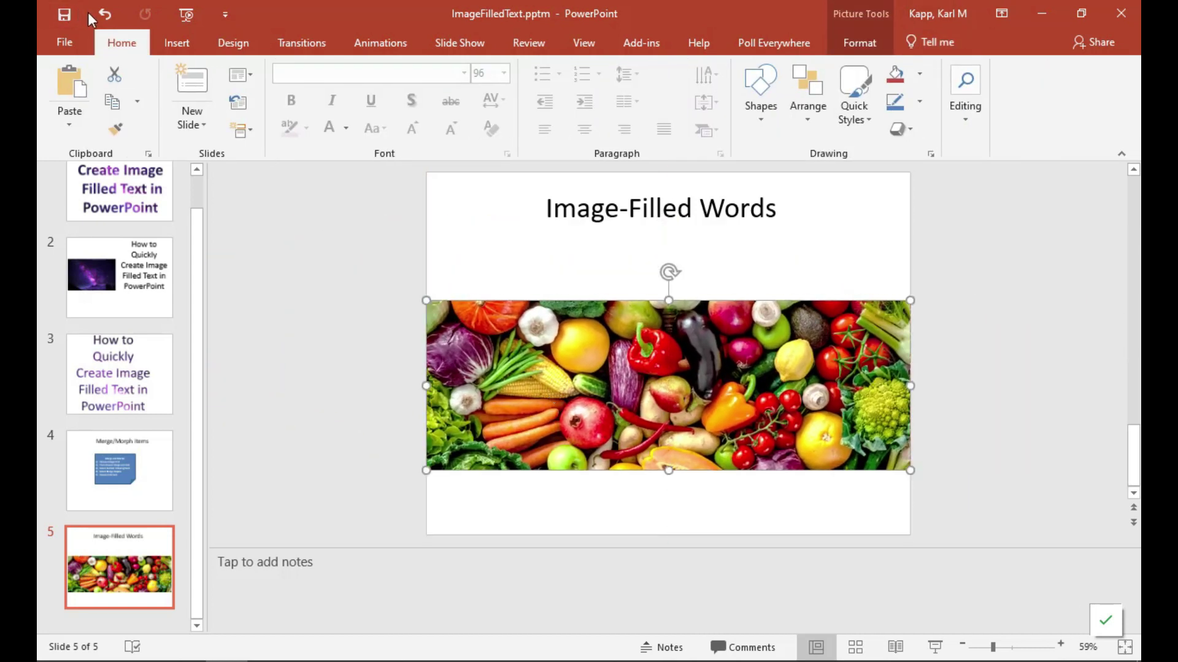
click(105, 14)
click(105, 13)
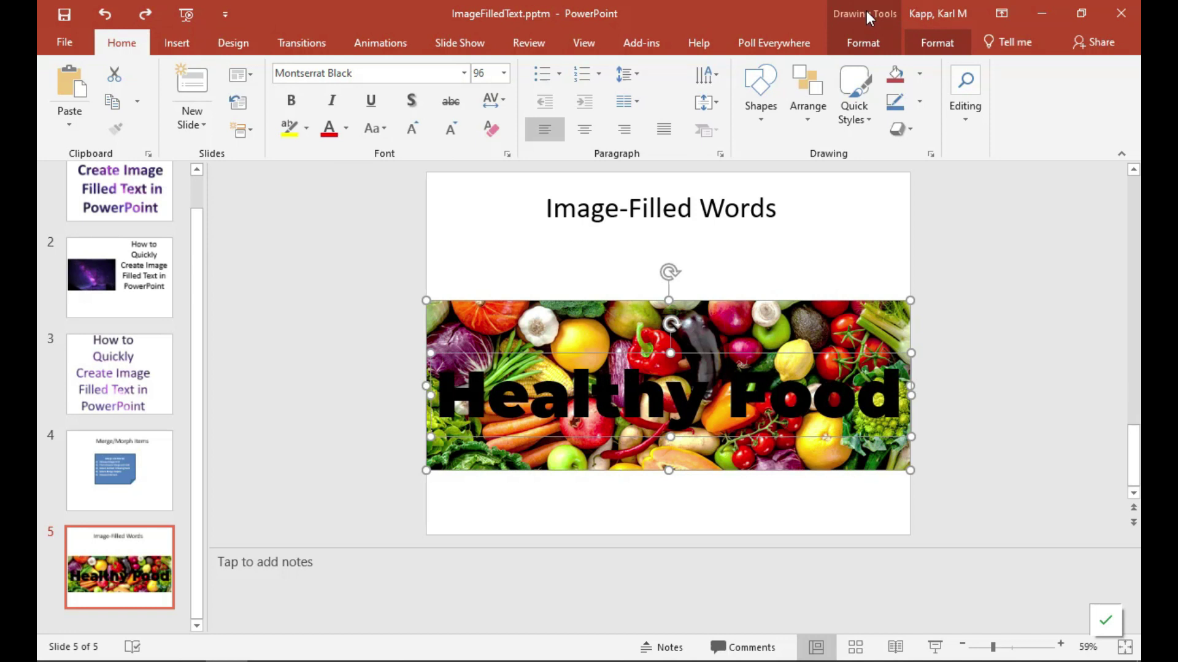
click(863, 43)
- Reopen the Merge Shapes options for the Healthy Food text and vegetable picture
click(250, 128)
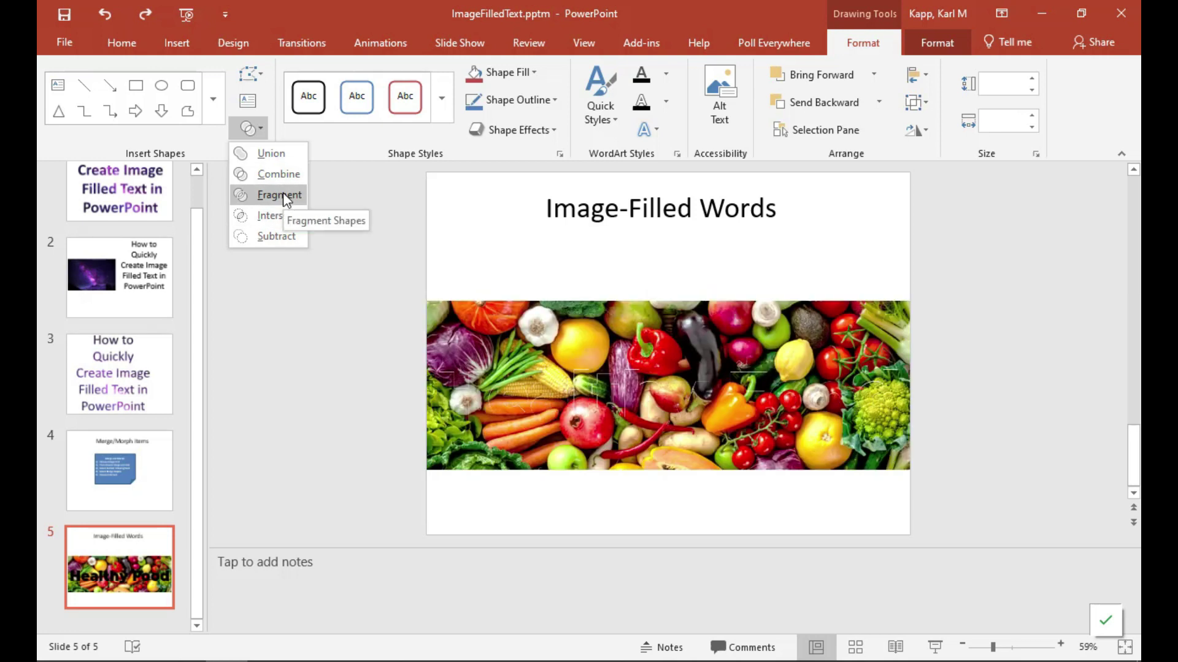
- Fragment the Healthy Food text and vegetable picture, then delete the leftover picture background
click(279, 195)
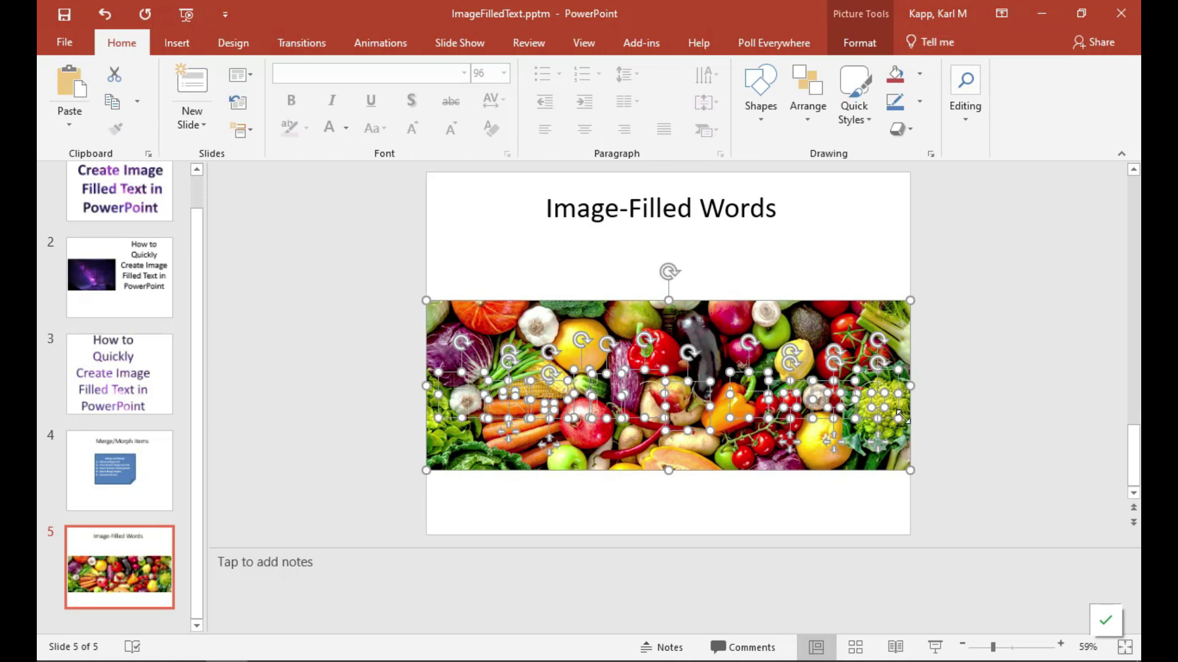
click(352, 367)
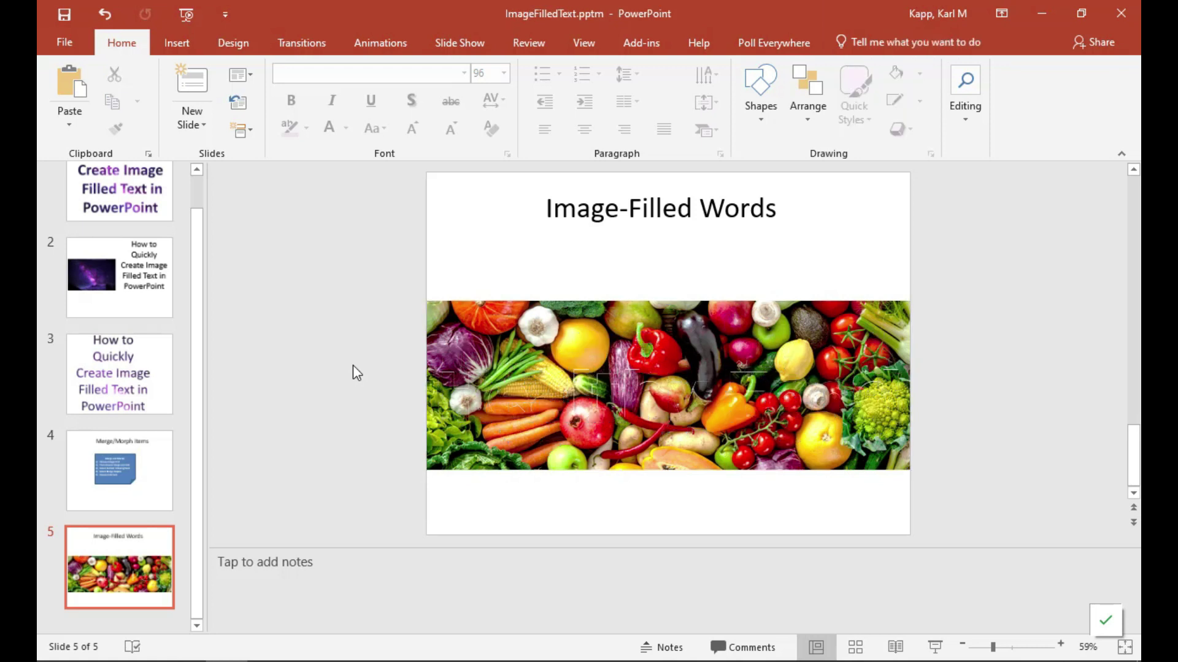
click(472, 322)
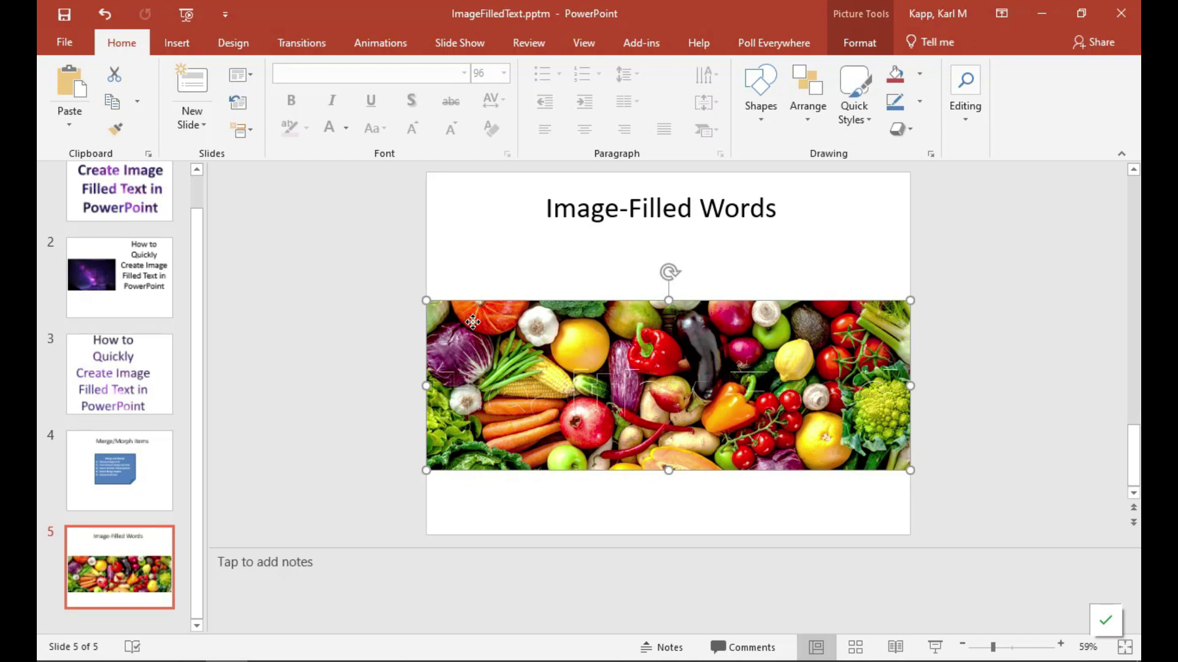
key(Delete)
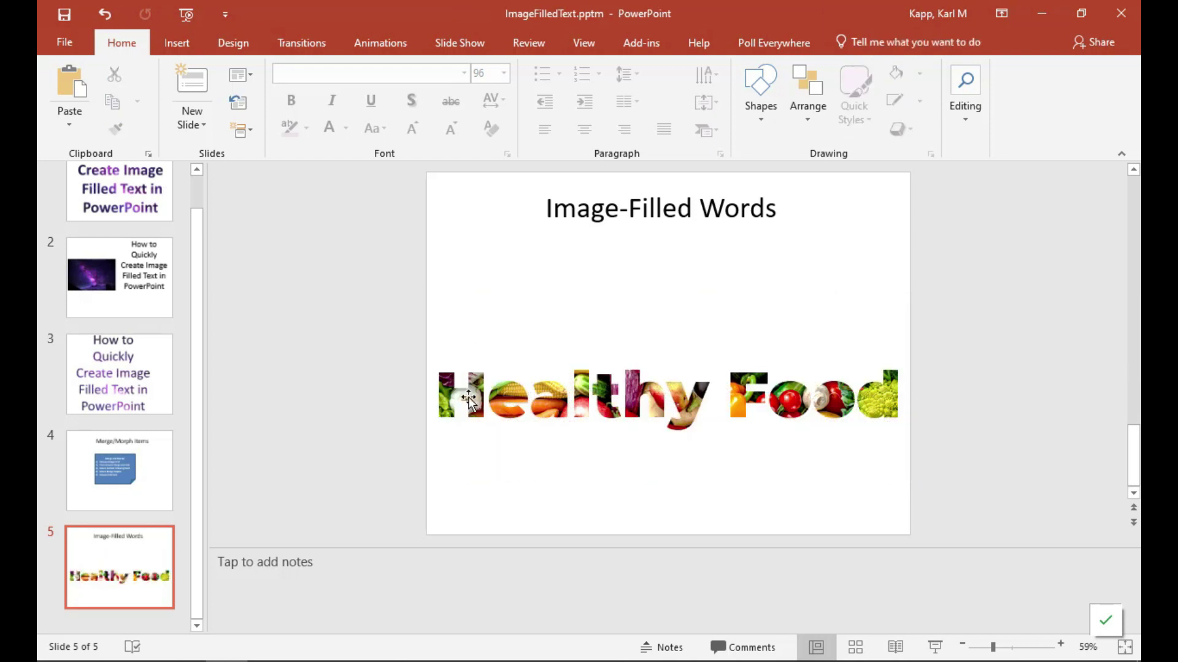
- Move the vegetable-filled H and e up to the slide's top-left corner
drag(476, 394, 481, 246)
drag(503, 392, 500, 241)
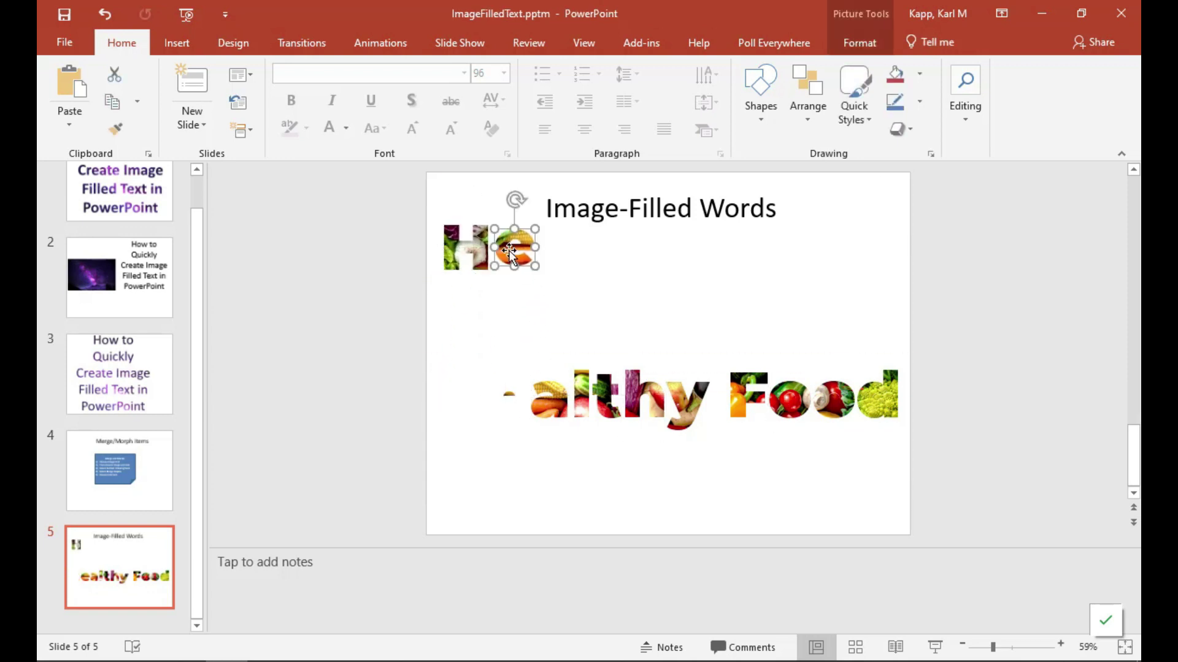
click(507, 402)
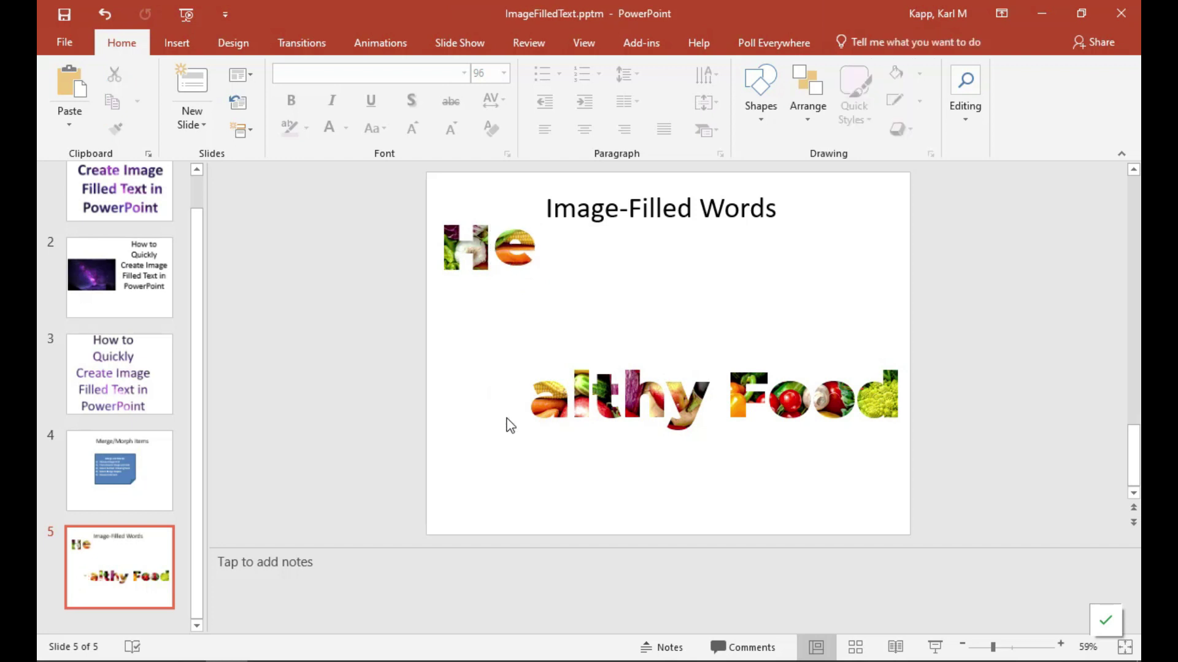
click(803, 403)
click(800, 454)
click(833, 402)
click(839, 476)
click(871, 398)
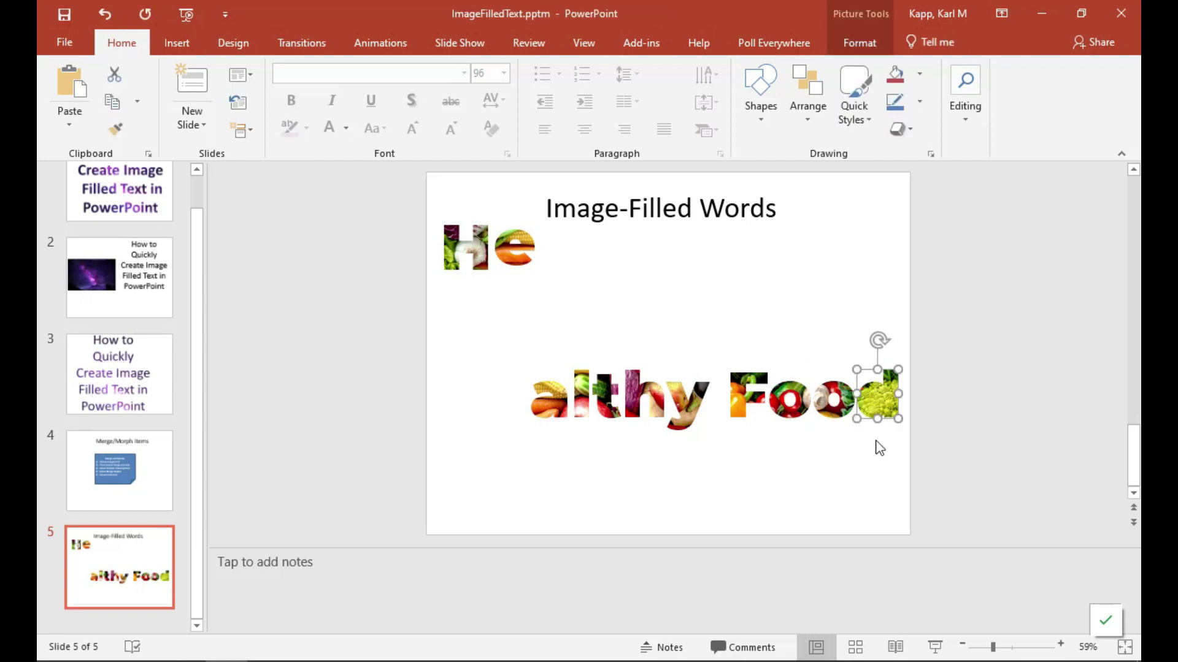
click(869, 493)
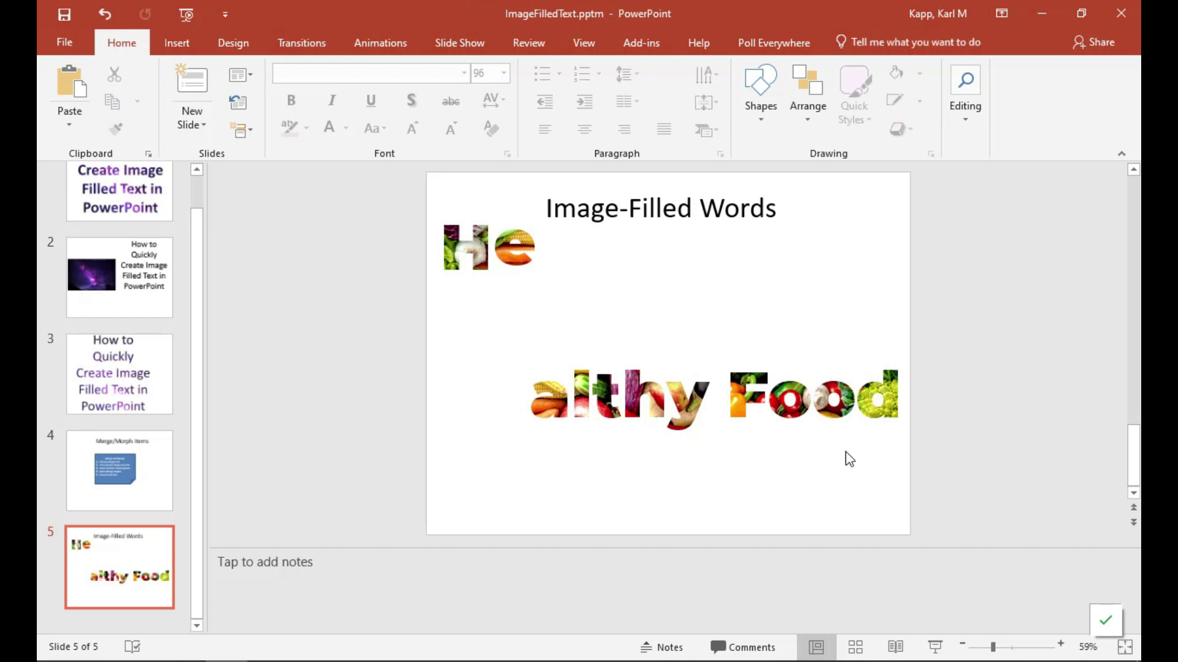
- Arrange the F and both o's of Food in a diagonal cascade below the title
drag(881, 407, 813, 269)
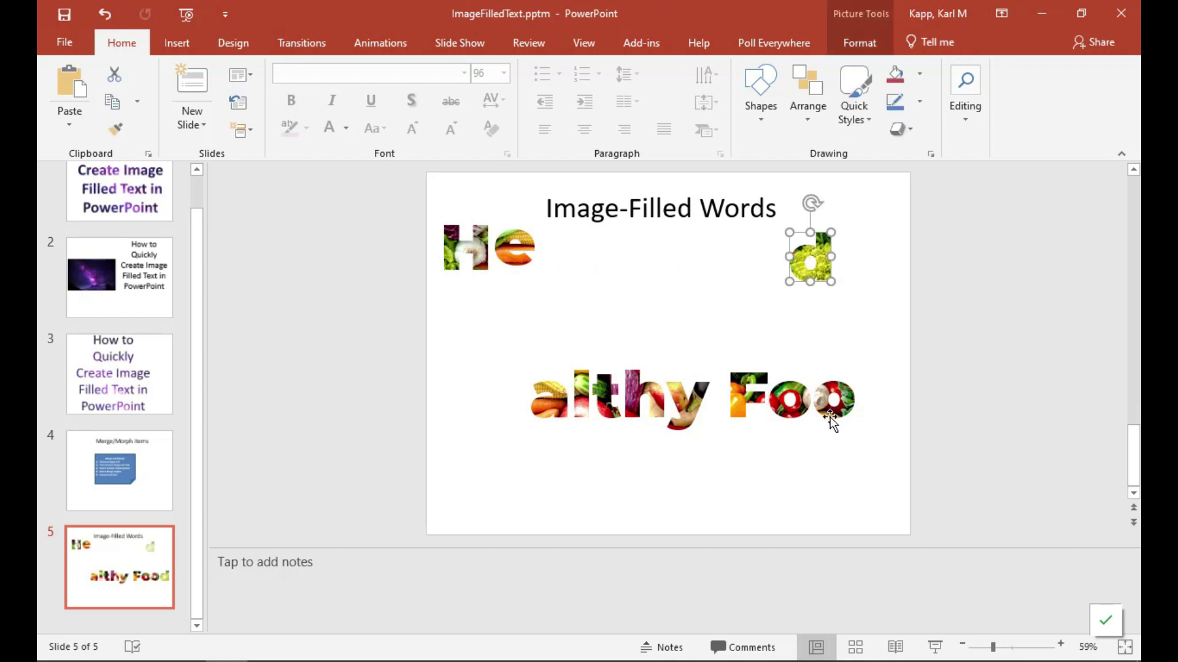
drag(829, 418, 751, 284)
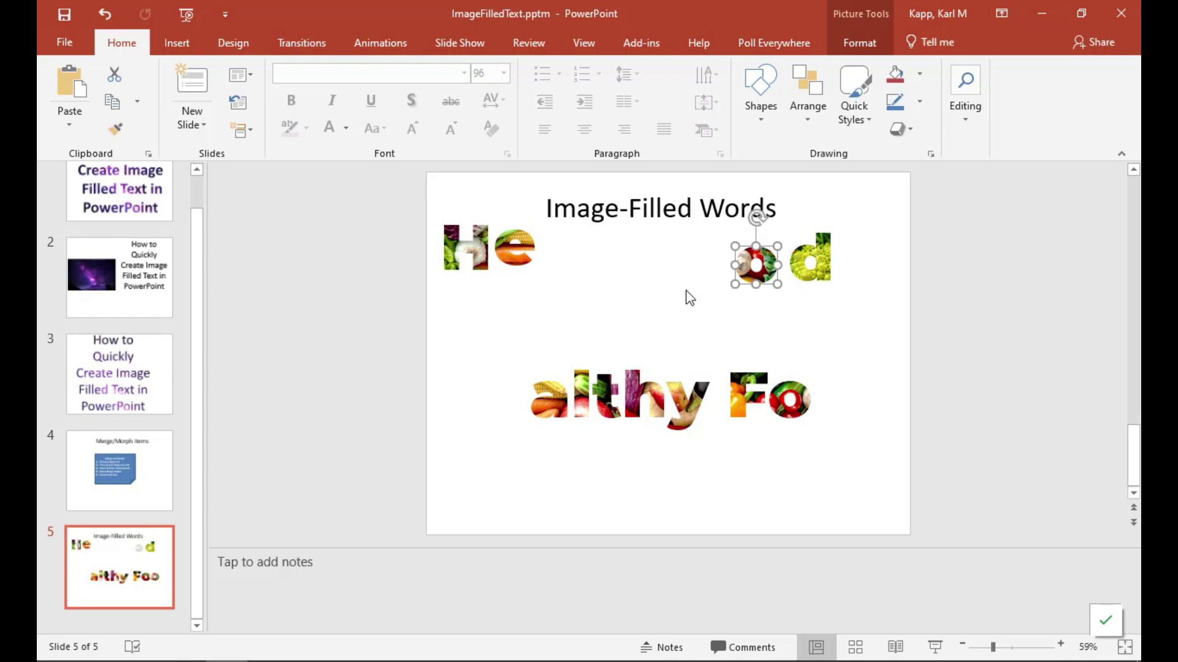
drag(739, 410, 654, 265)
double_click(789, 400)
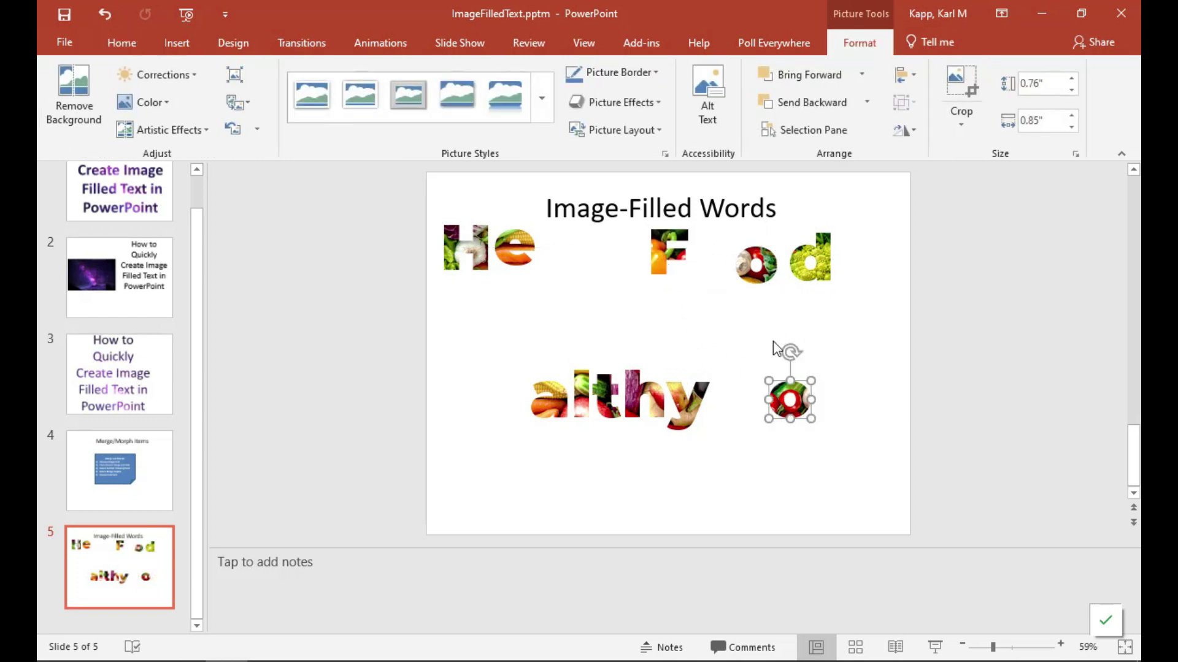
drag(668, 241, 650, 259)
click(765, 382)
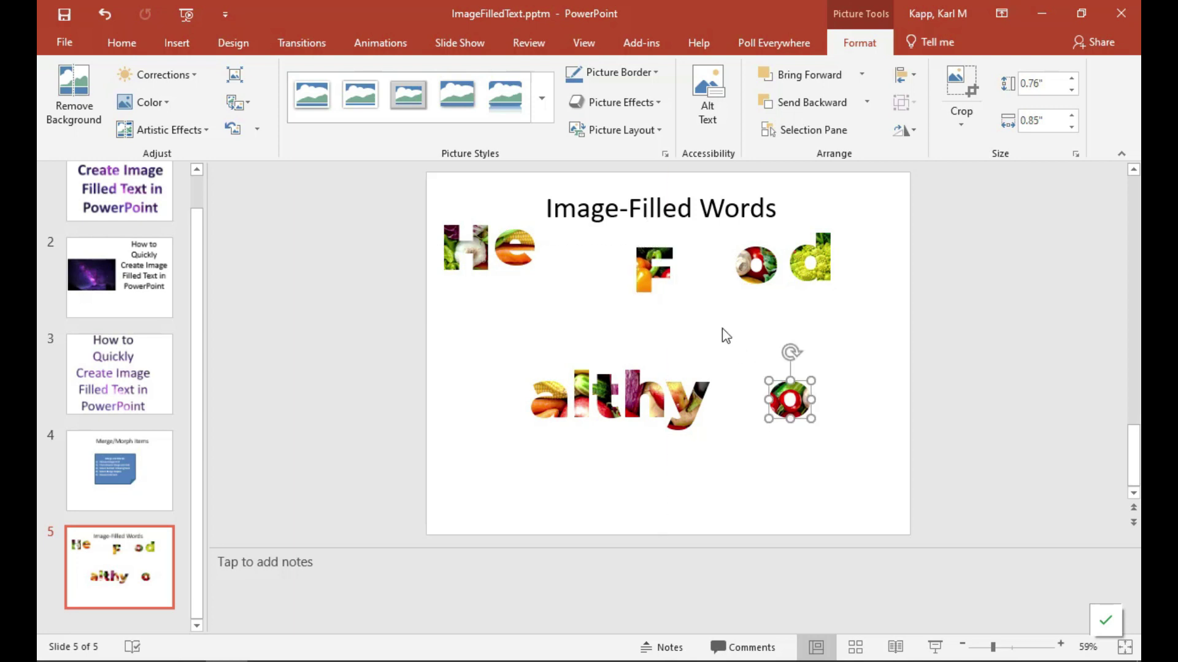
drag(754, 264, 699, 299)
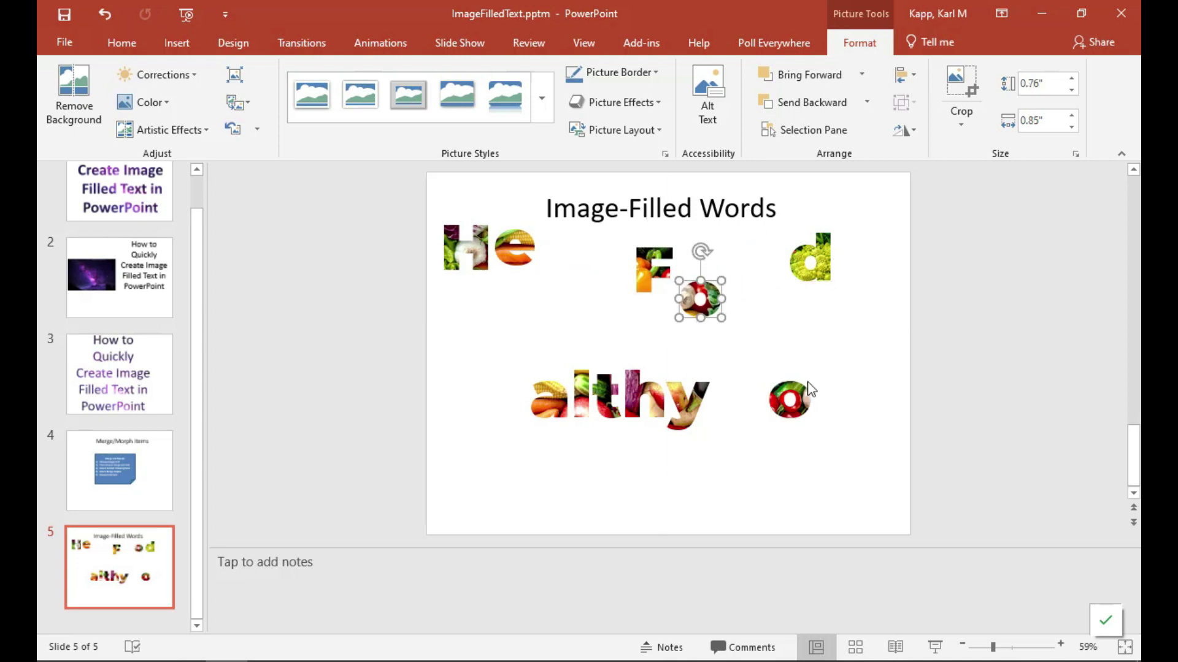
drag(793, 414, 750, 350)
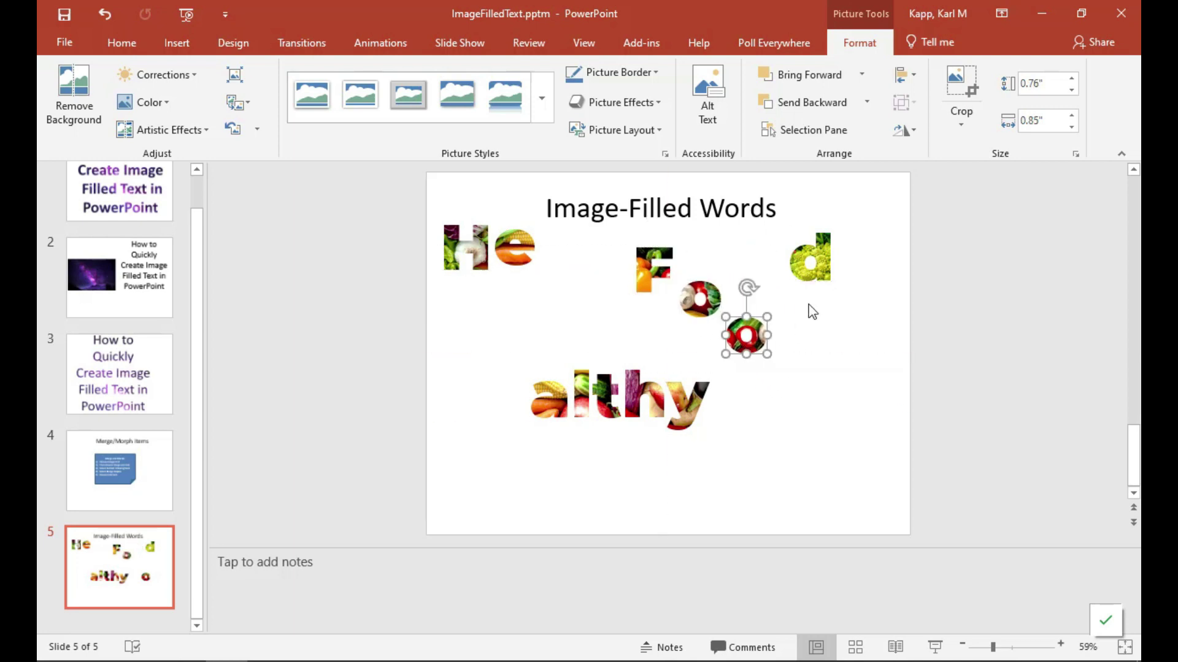
- Place the d at the lower right below the o's and enlarge it
click(809, 286)
drag(810, 286, 792, 398)
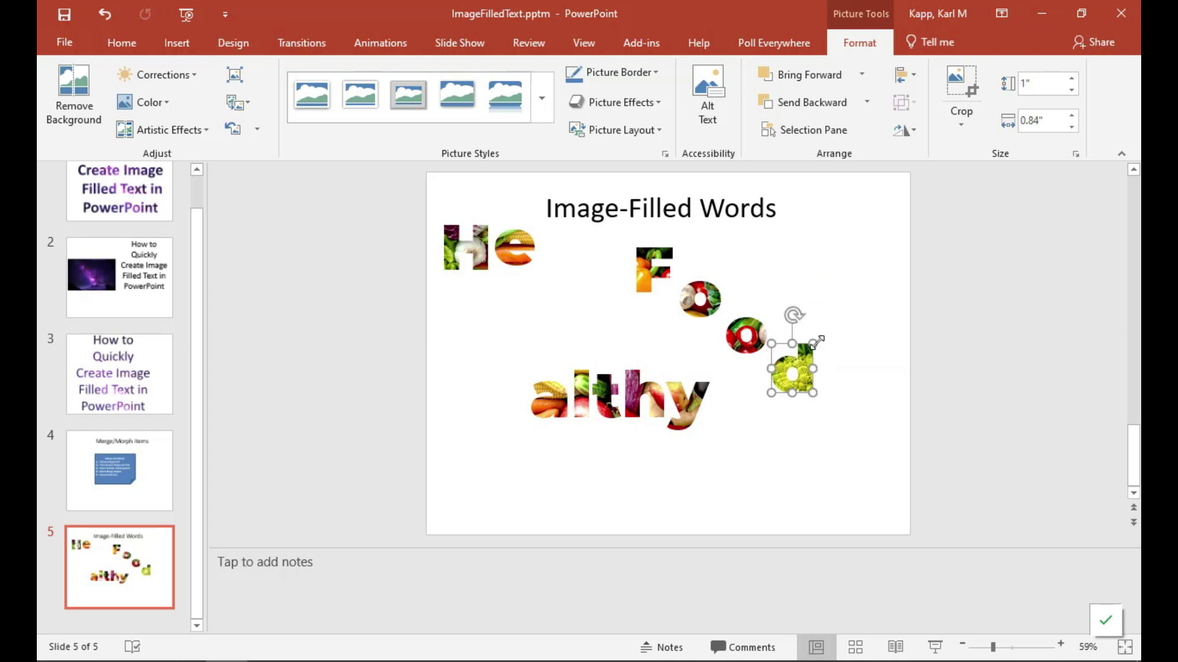
drag(812, 343, 907, 229)
drag(822, 294, 780, 432)
drag(725, 367, 766, 416)
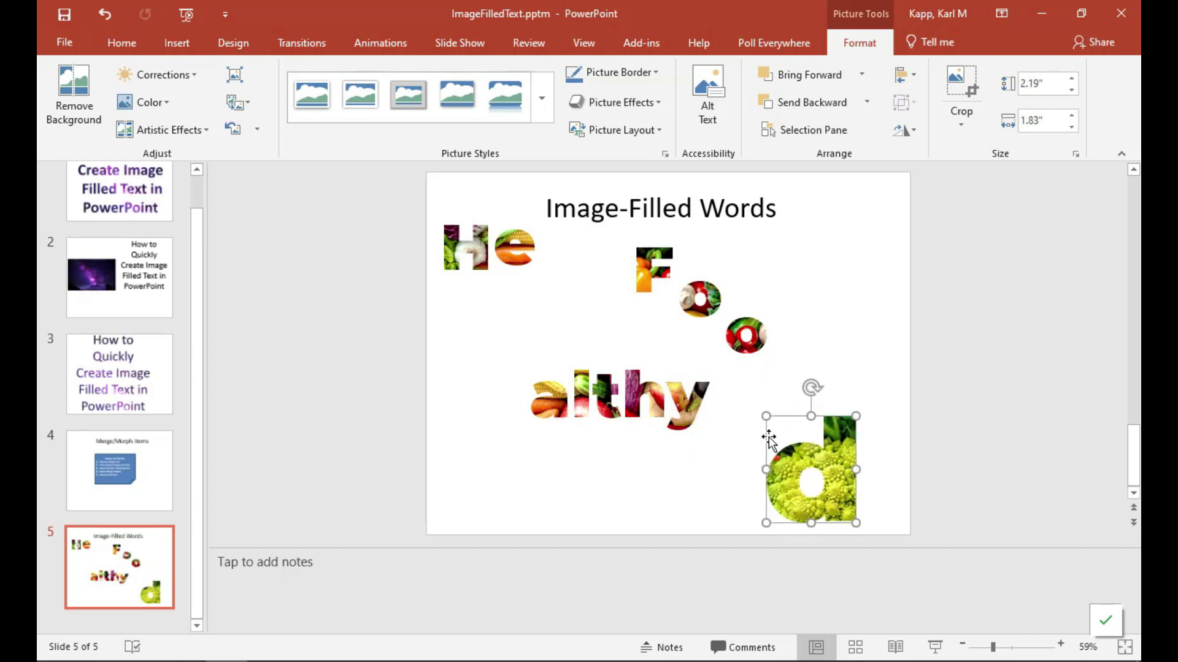